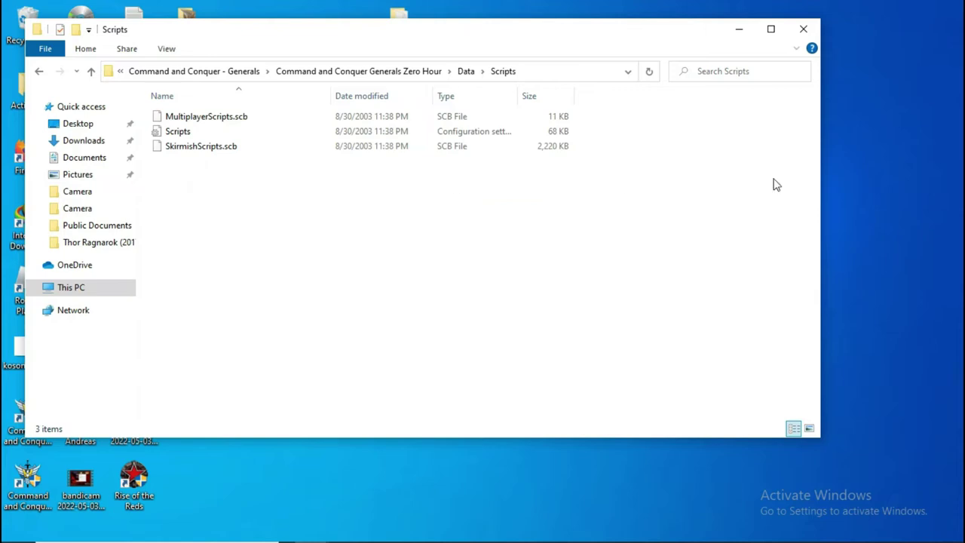
# Step: Arrange the Scripts folder window and the mod Reborn folder window side by side
pyautogui.moveTo(821, 203); pyautogui.dragTo(489, 234)
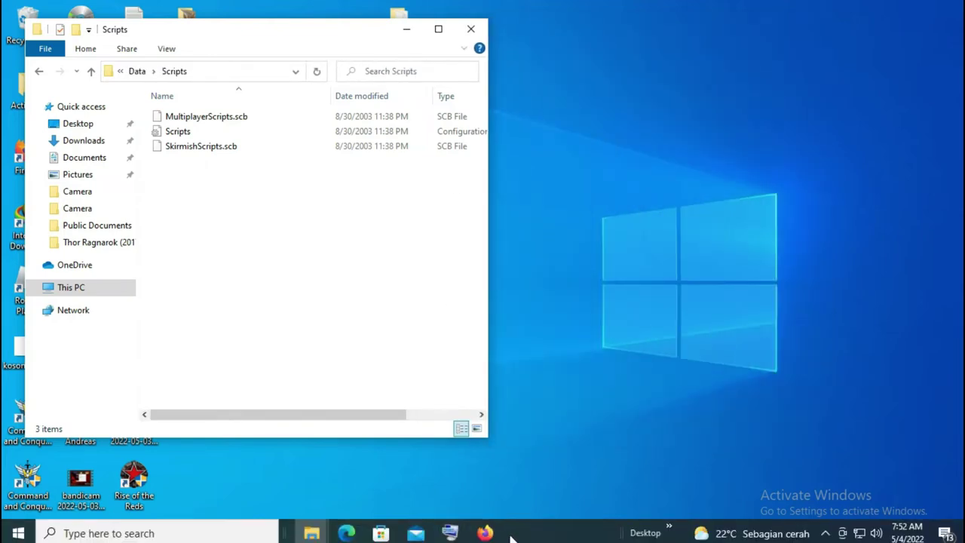
pyautogui.click(314, 533)
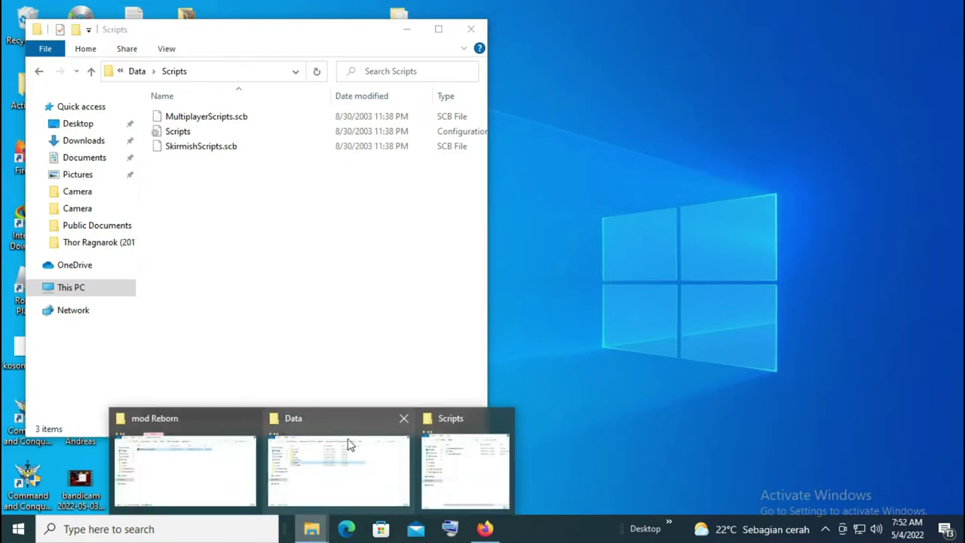
pyautogui.moveTo(349, 416)
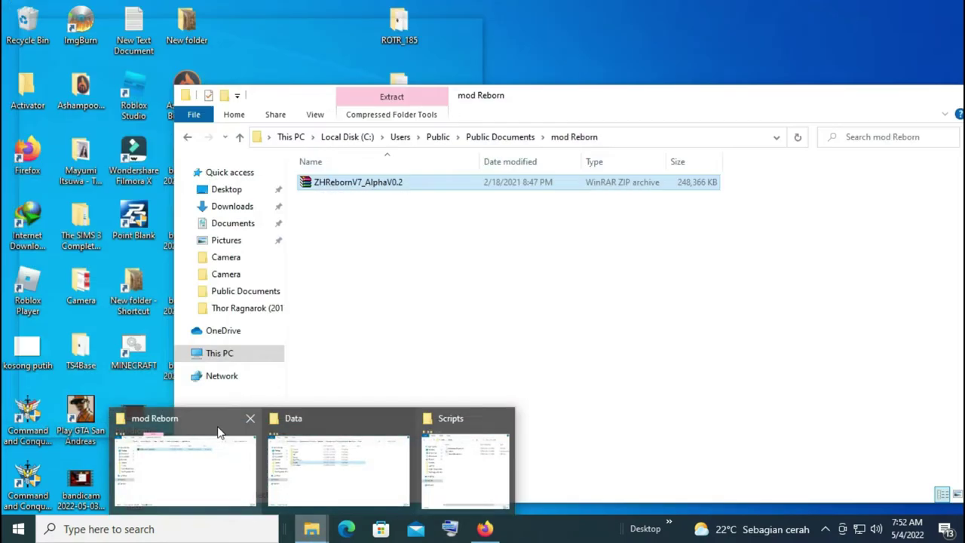
pyautogui.click(217, 431)
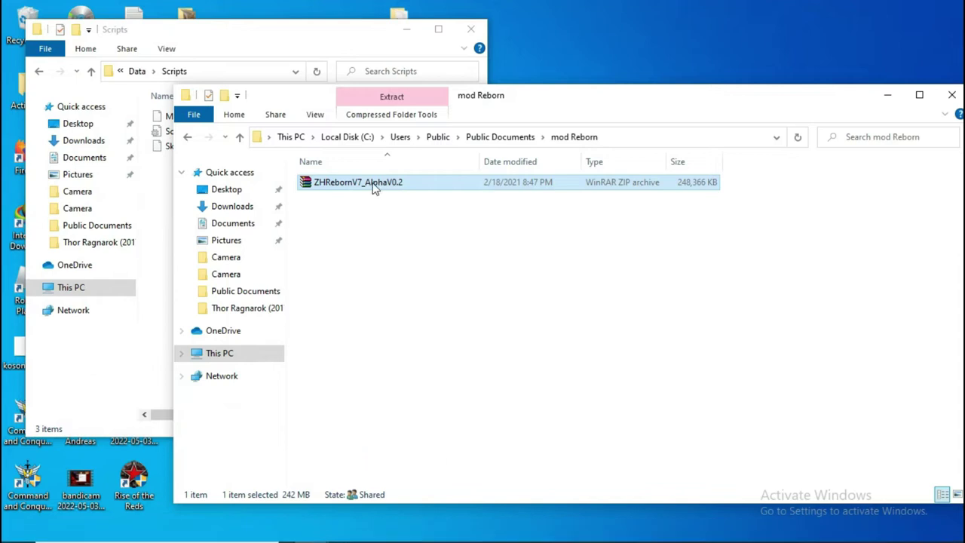
pyautogui.moveTo(486, 103); pyautogui.dragTo(786, 78)
# Step: Extract the ZHRebornV7_AlphaV0.2 archive into the mod Reborn folder and select everything there except the archive itself
pyautogui.rightClick(671, 160)
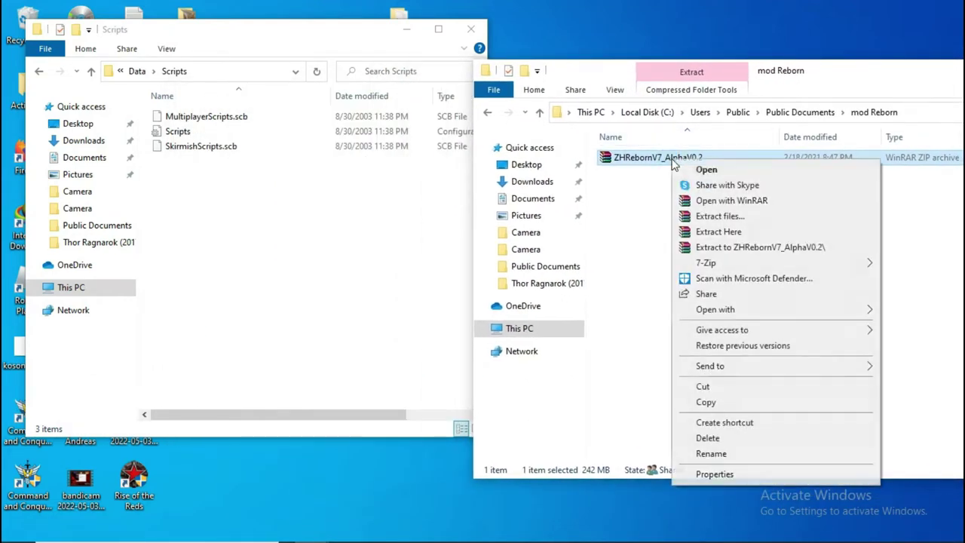
pyautogui.click(730, 237)
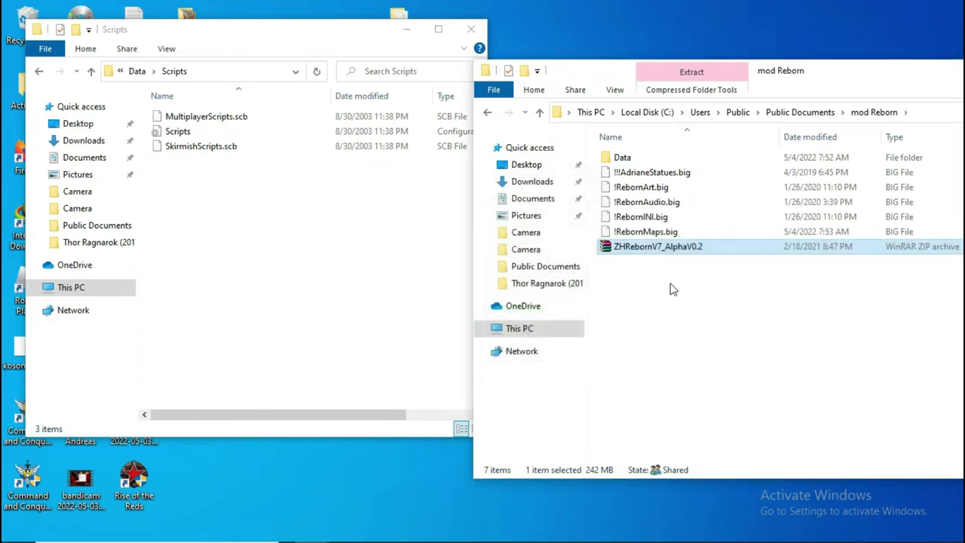
pyautogui.click(676, 280)
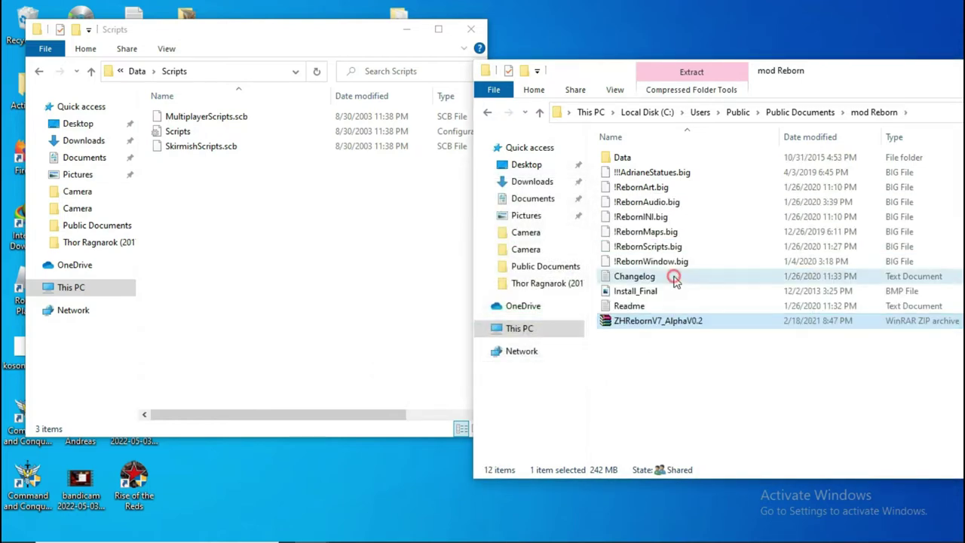
pyautogui.hotkey('ctrl', 'a')
pyautogui.keyDown('ctrl'); pyautogui.click(669, 323); pyautogui.keyUp('ctrl')
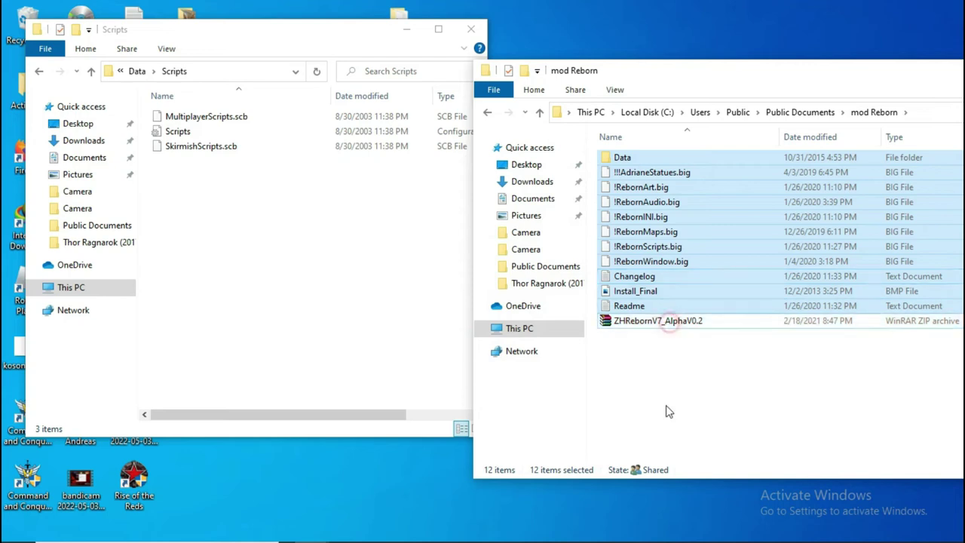
pyautogui.rightClick(699, 216)
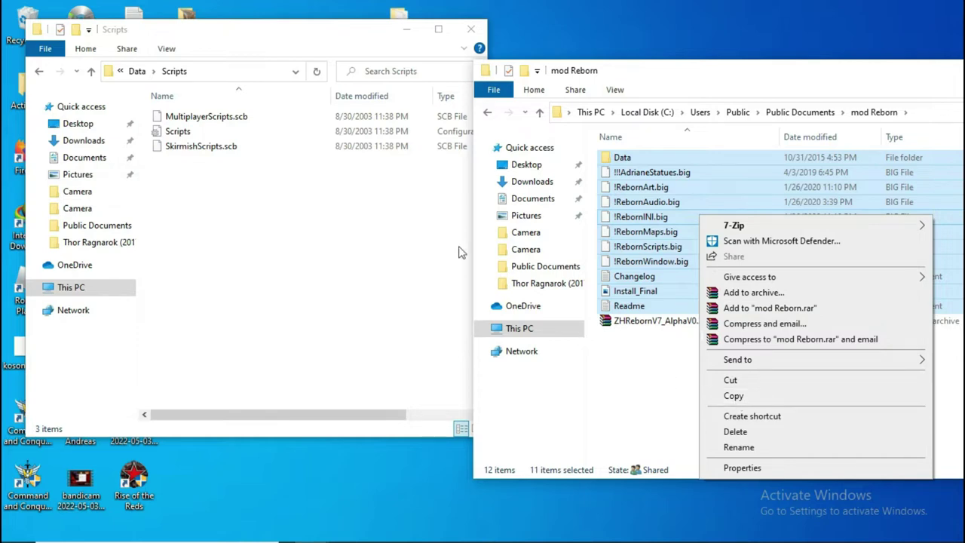
# Step: Copy the Command and Conquer Generals Zero Hour folder up into the R.G. Mechanics folder, granting administrator permission
pyautogui.click(91, 74)
pyautogui.click(90, 74)
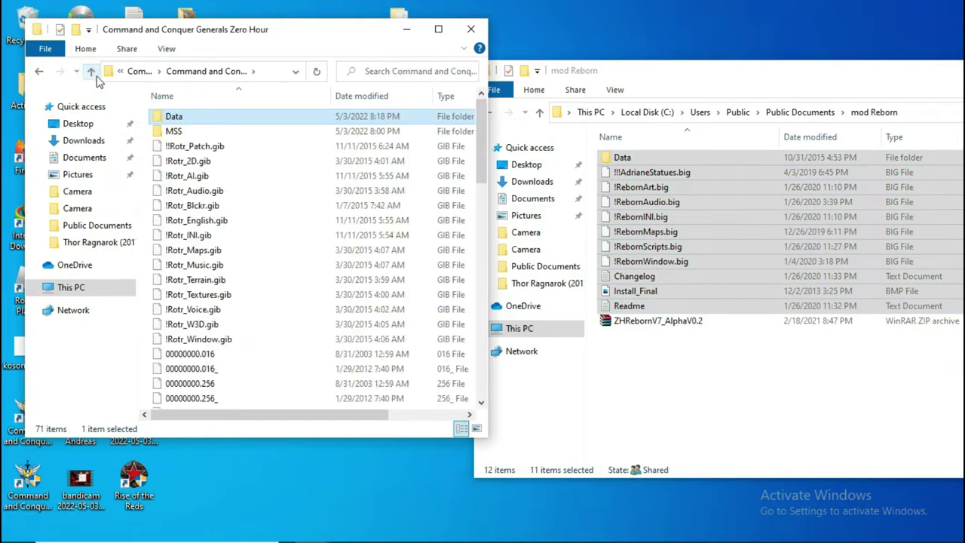
pyautogui.click(91, 73)
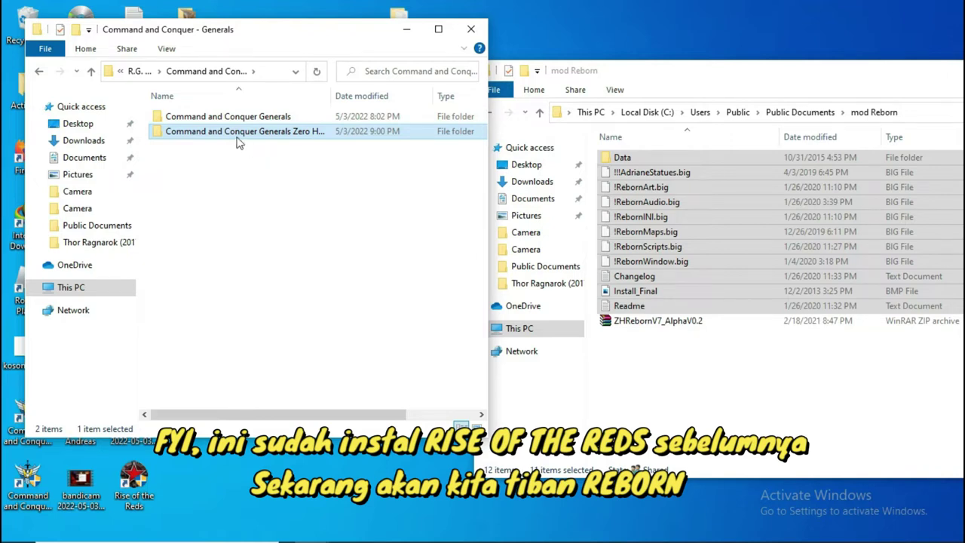
pyautogui.moveTo(242, 138)
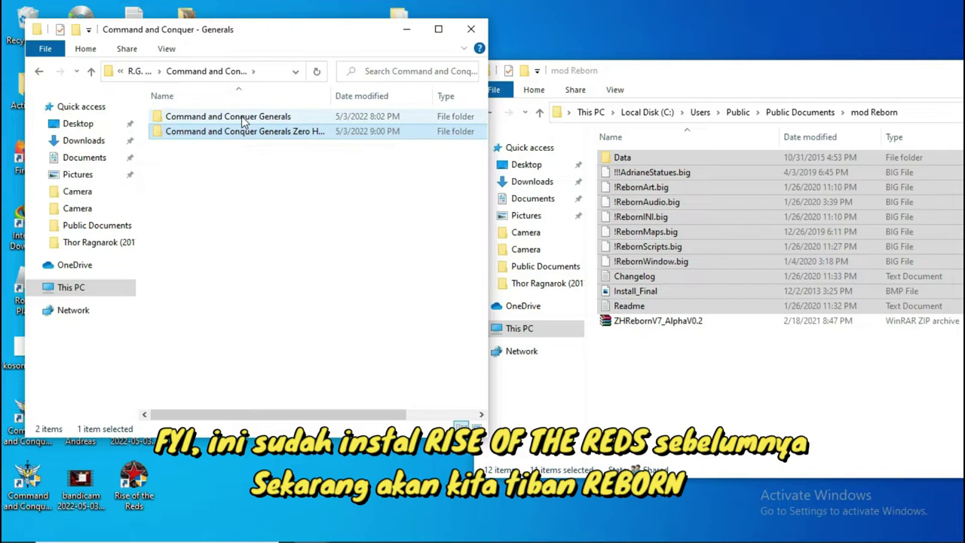
pyautogui.moveTo(243, 121)
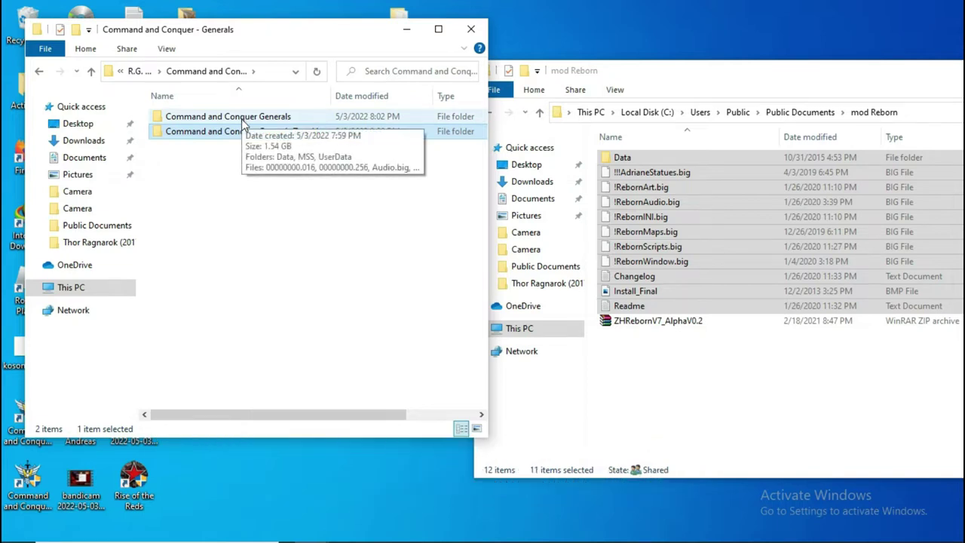
pyautogui.rightClick(240, 136)
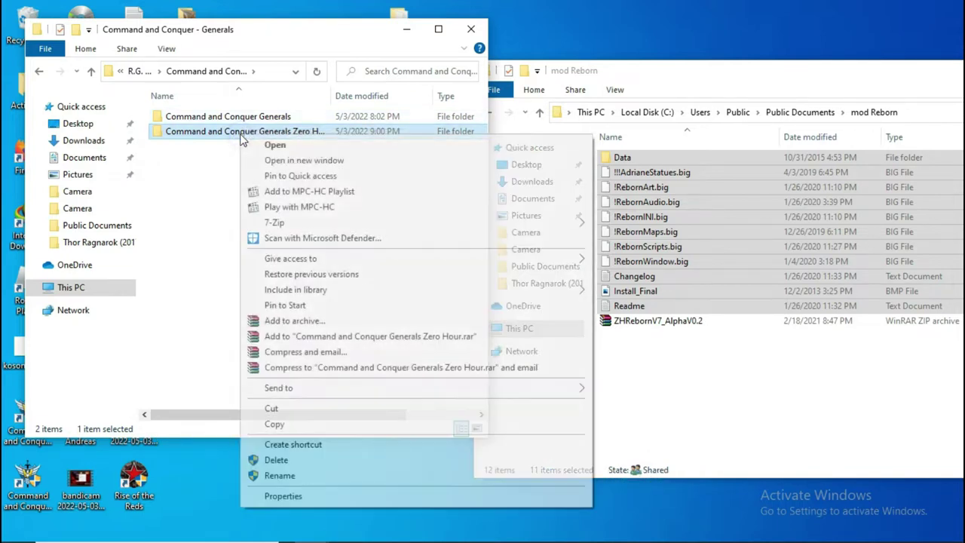
pyautogui.click(275, 426)
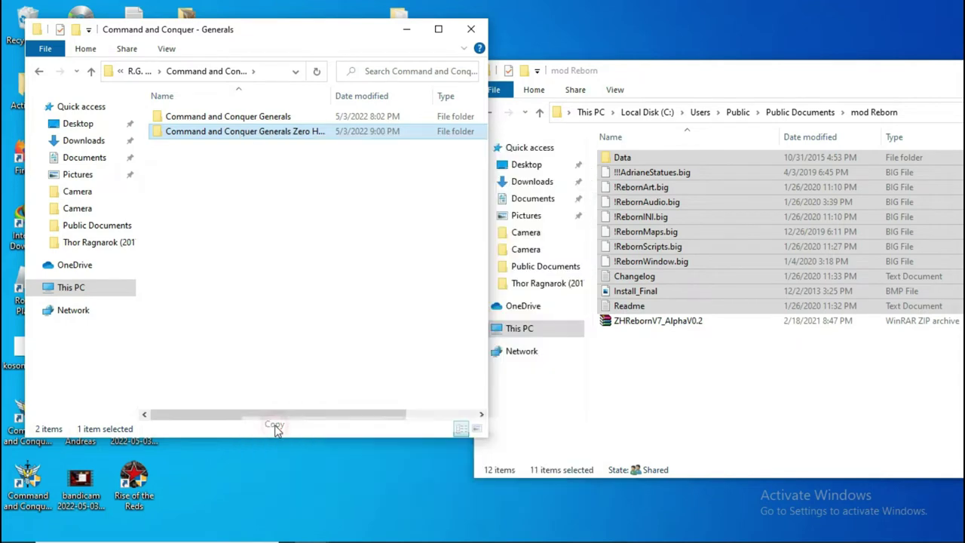
pyautogui.click(91, 71)
pyautogui.rightClick(214, 171)
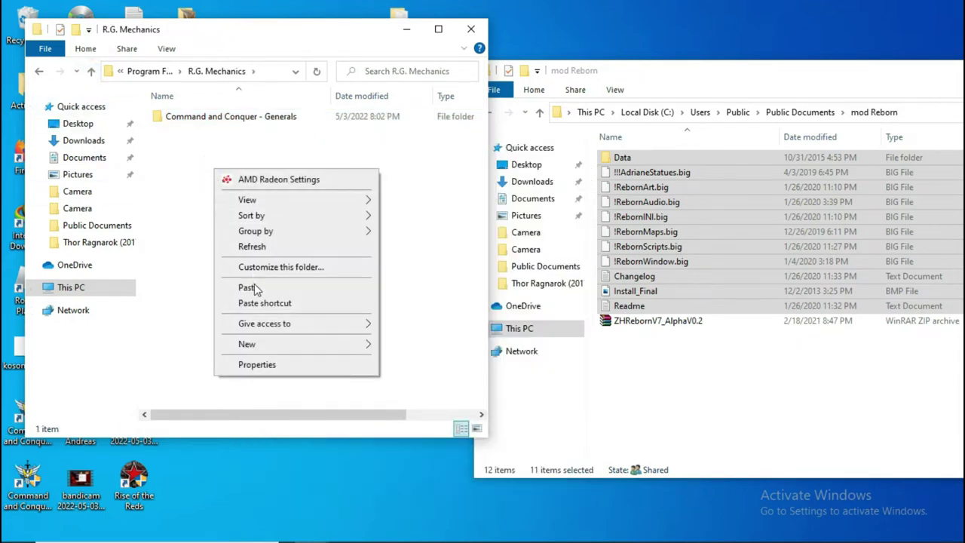
pyautogui.click(249, 289)
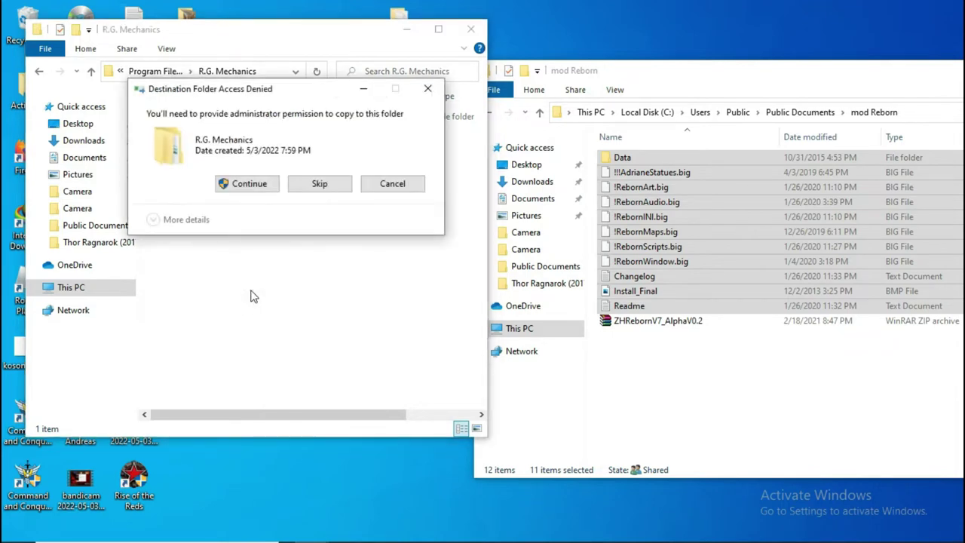
pyautogui.click(257, 186)
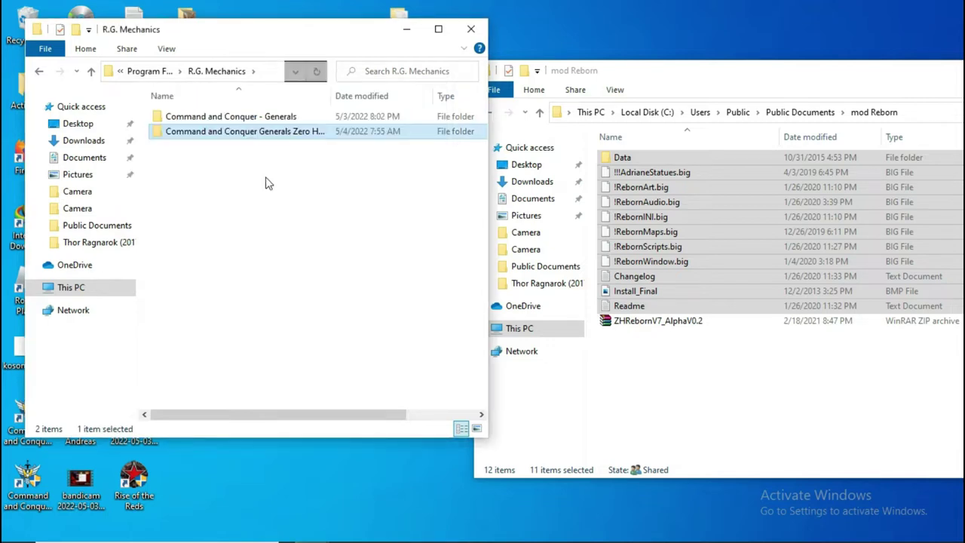
# Step: Delete all files in the Data\Scripts folder of the copied Command and Conquer Generals Zero Hour folder, granting administrator permission
pyautogui.doubleClick(281, 130)
pyautogui.doubleClick(187, 118)
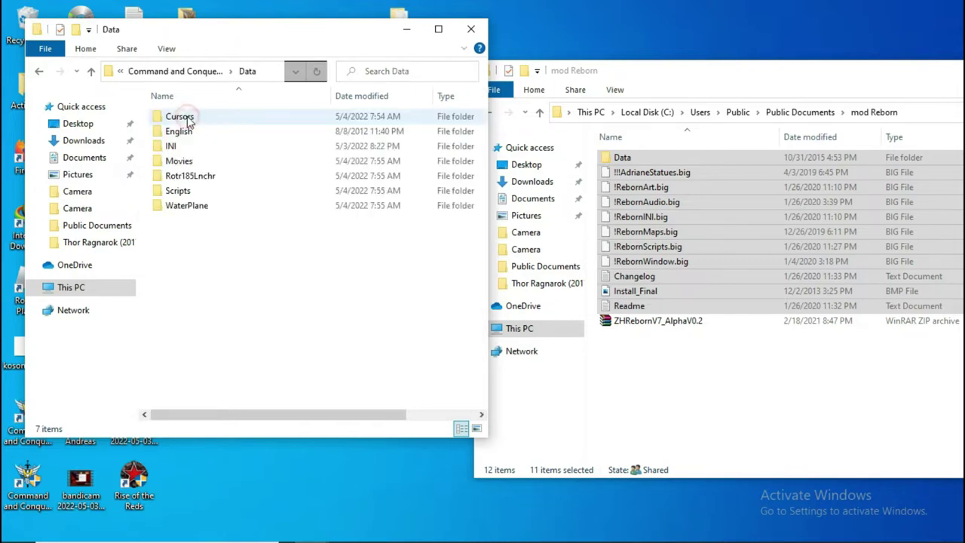
pyautogui.doubleClick(181, 193)
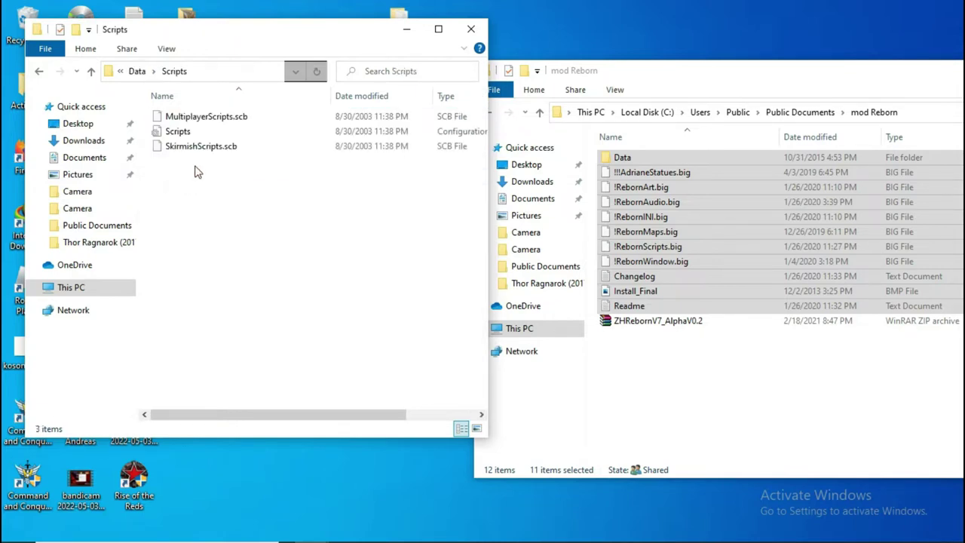
pyautogui.click(204, 150)
pyautogui.hotkey('ctrl', 'a')
pyautogui.press('Delete')
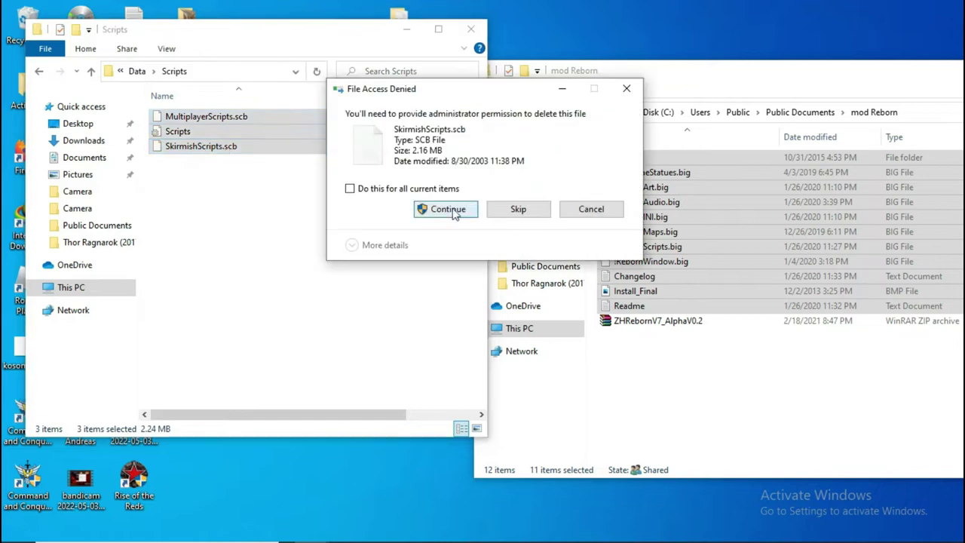
pyautogui.click(433, 208)
pyautogui.click(432, 208)
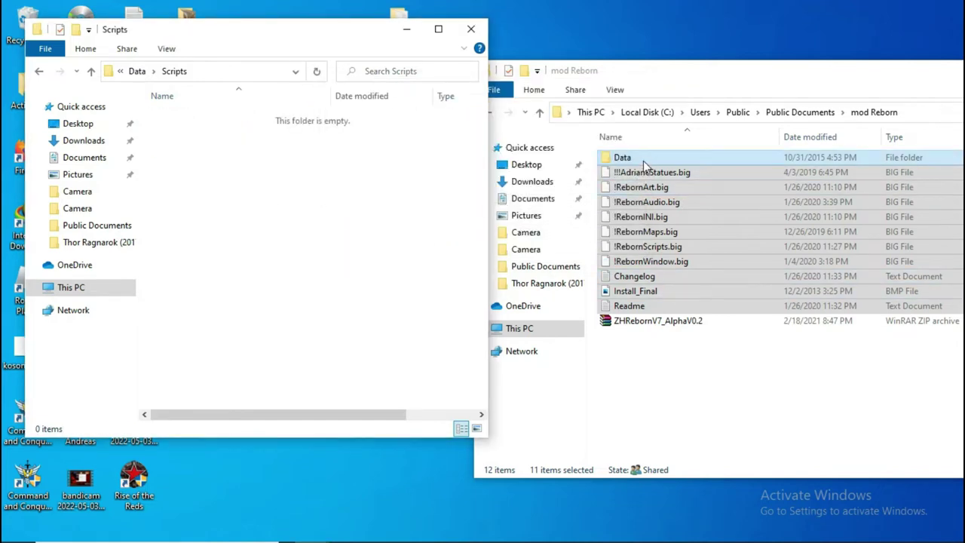
# Step: Copy the selected Reborn mod files into the emptied Scripts folder, granting administrator permission for all current items
pyautogui.rightClick(644, 160)
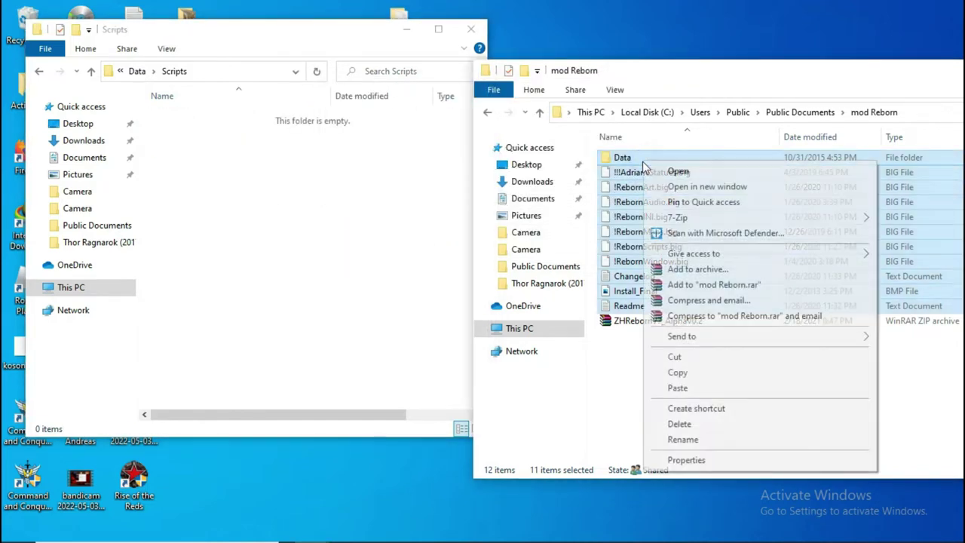
pyautogui.click(677, 372)
pyautogui.rightClick(256, 235)
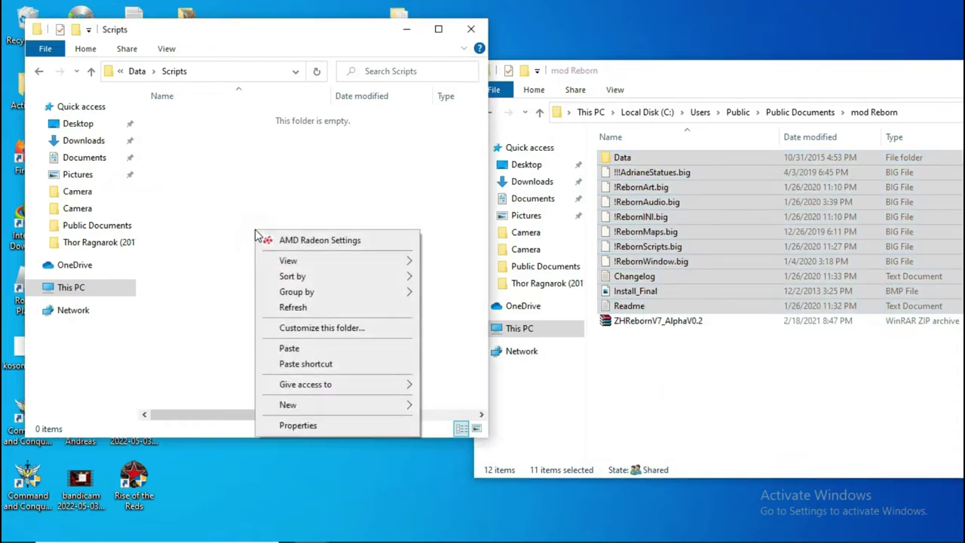
pyautogui.click(302, 348)
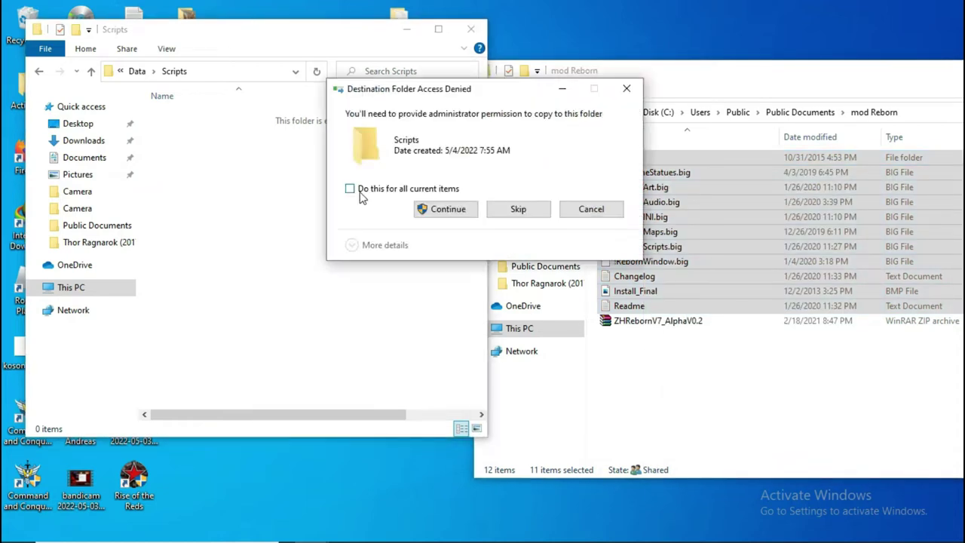
pyautogui.click(420, 189)
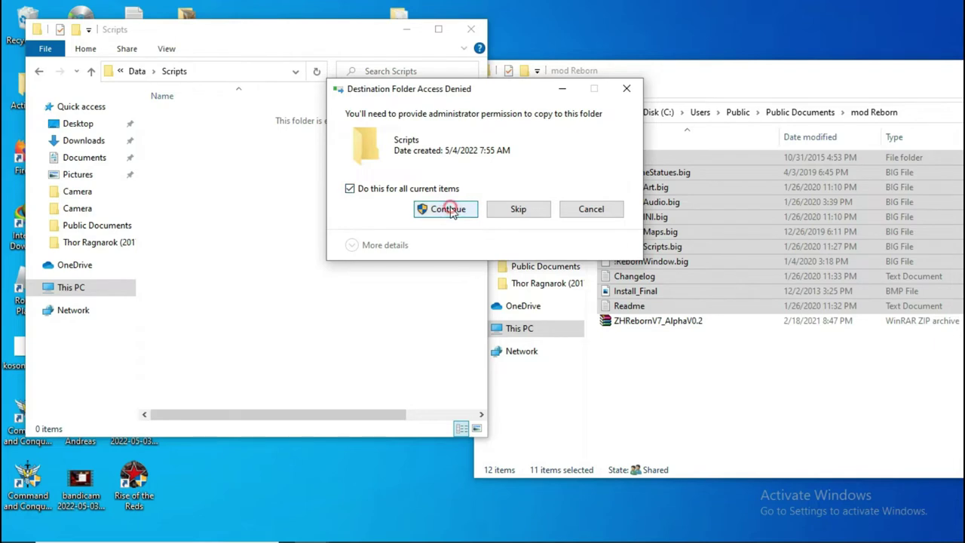
pyautogui.click(448, 209)
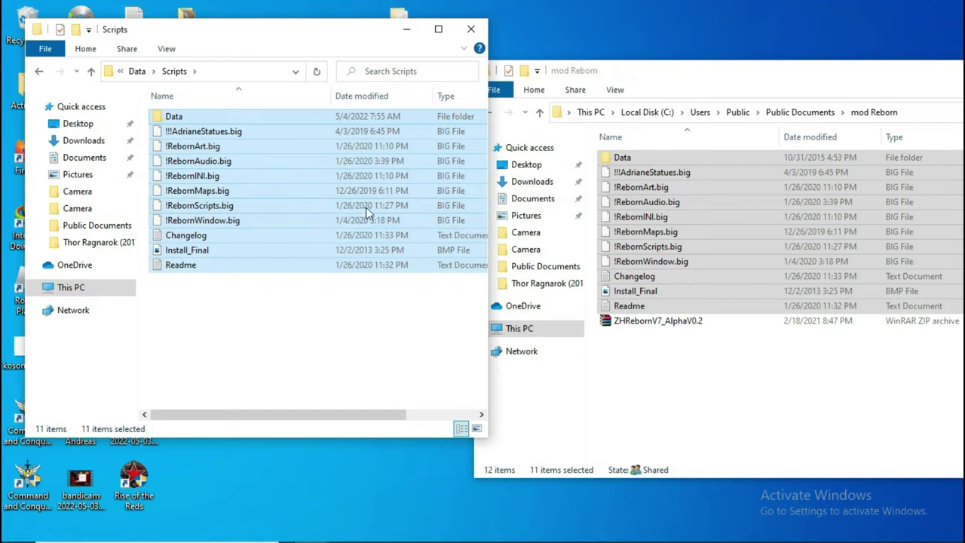
# Step: Go back up to Program Files (x86), move that window off the desktop icons and select the Generals Zero Hour shortcut
pyautogui.click(91, 73)
pyautogui.click(91, 72)
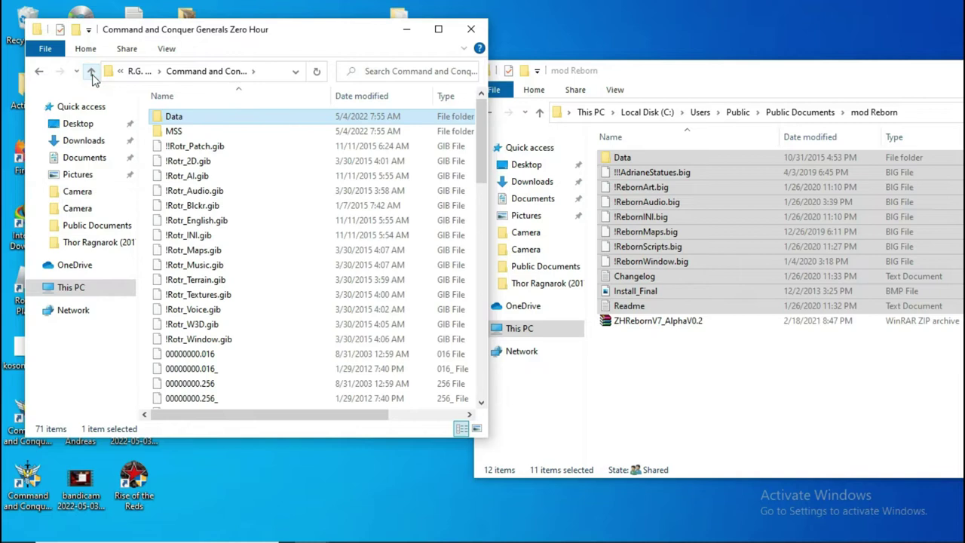
pyautogui.click(91, 72)
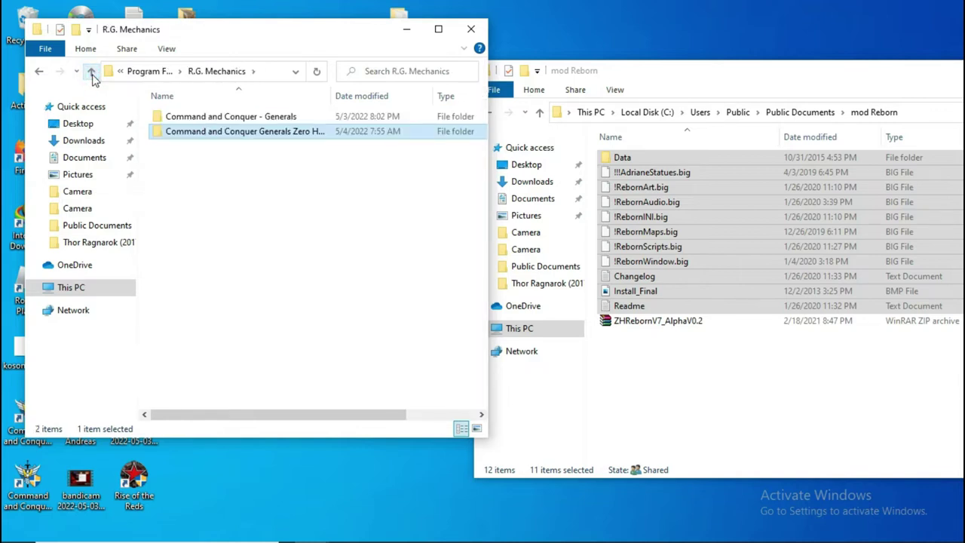
pyautogui.click(91, 73)
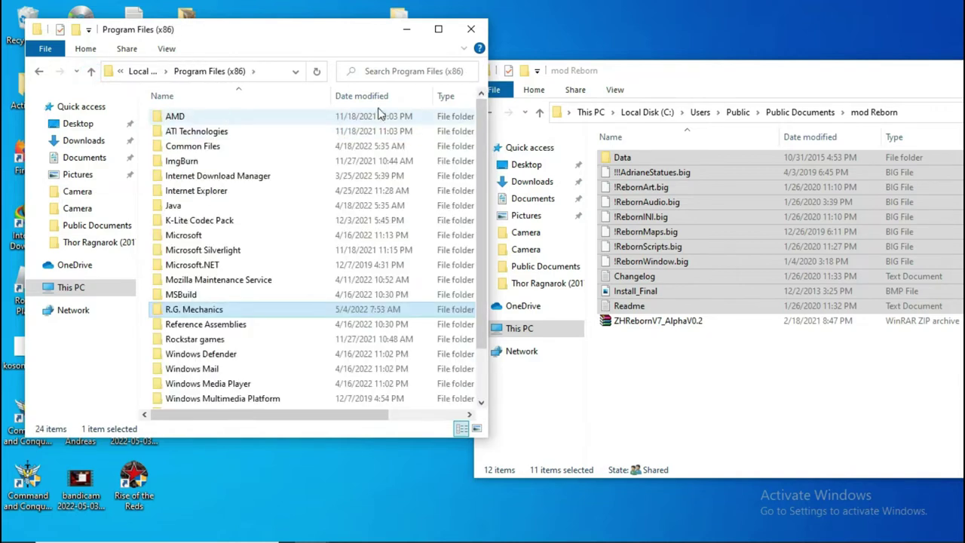
pyautogui.moveTo(276, 27); pyautogui.dragTo(505, 36)
pyautogui.click(27, 483)
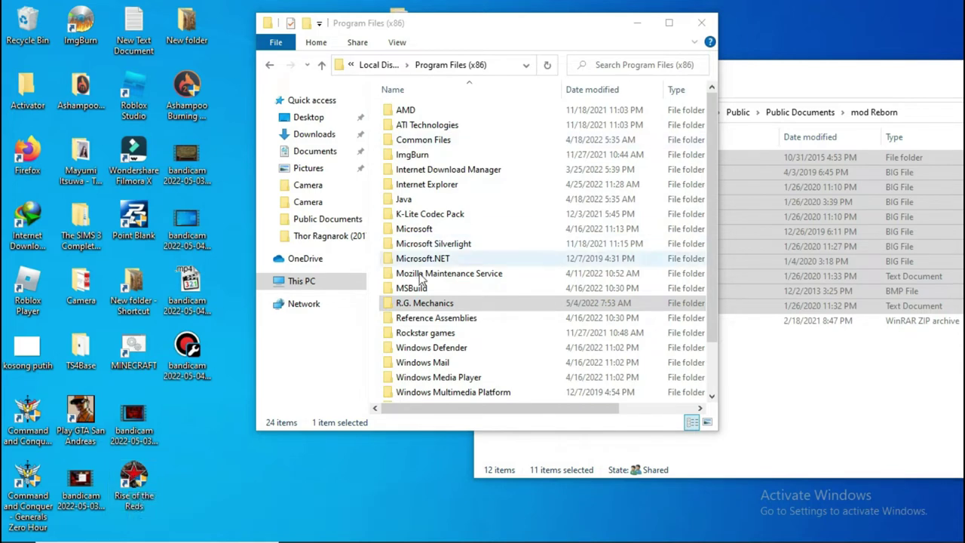
# Step: Create a desktop shortcut for the generals application in the Command and Conquer Generals Zero Hour folder inside R.G. Mechanics
pyautogui.doubleClick(426, 302)
pyautogui.doubleClick(483, 127)
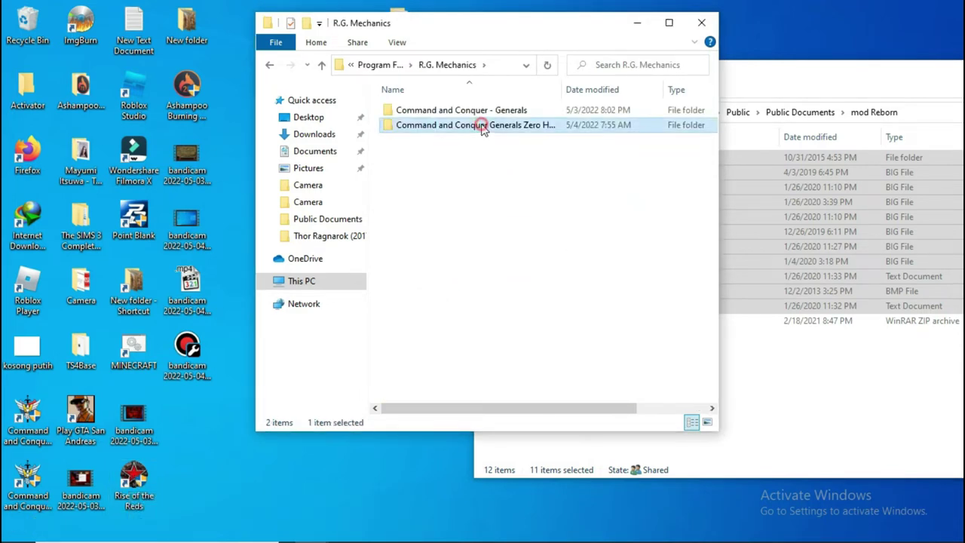
pyautogui.scroll(-6, 460, 245)
pyautogui.scroll(-3, 460, 245)
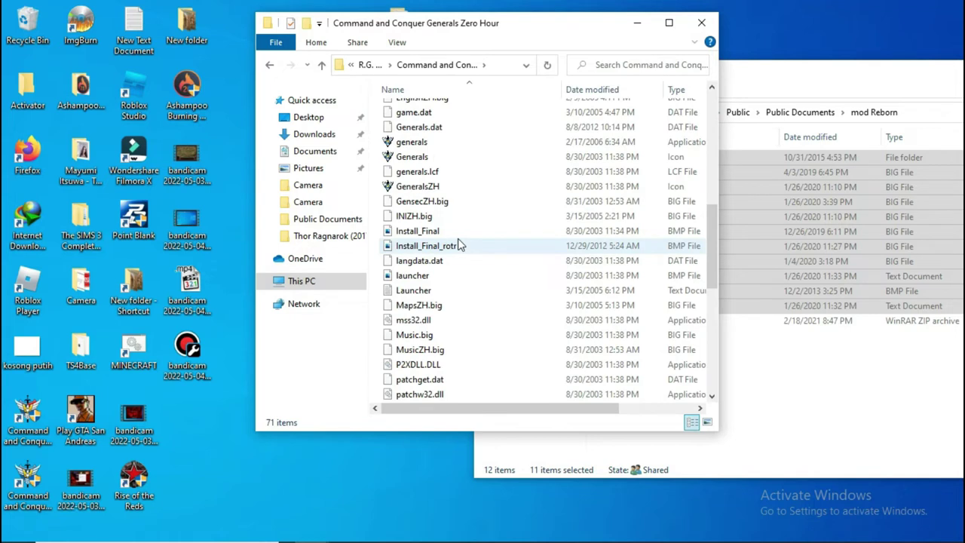
pyautogui.scroll(-8, 460, 245)
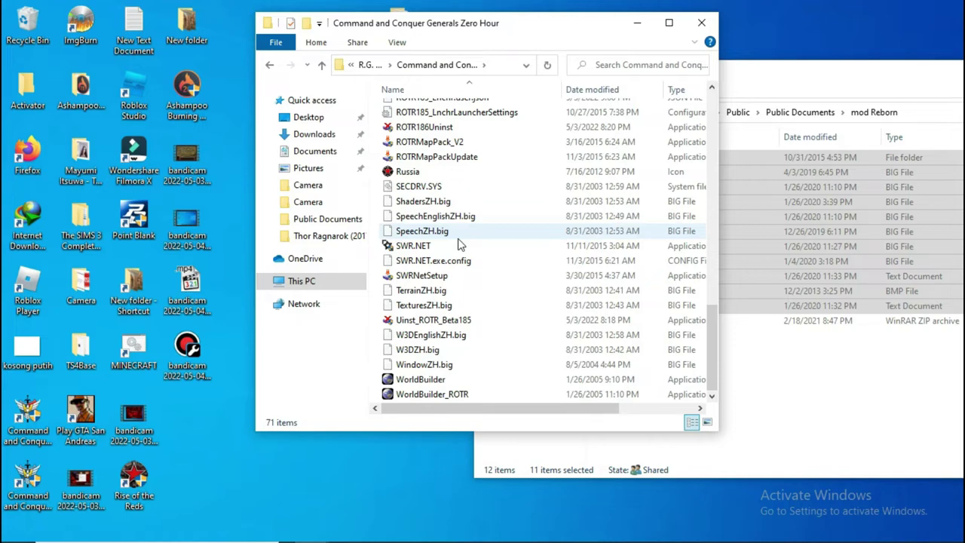
pyautogui.scroll(1, 460, 245)
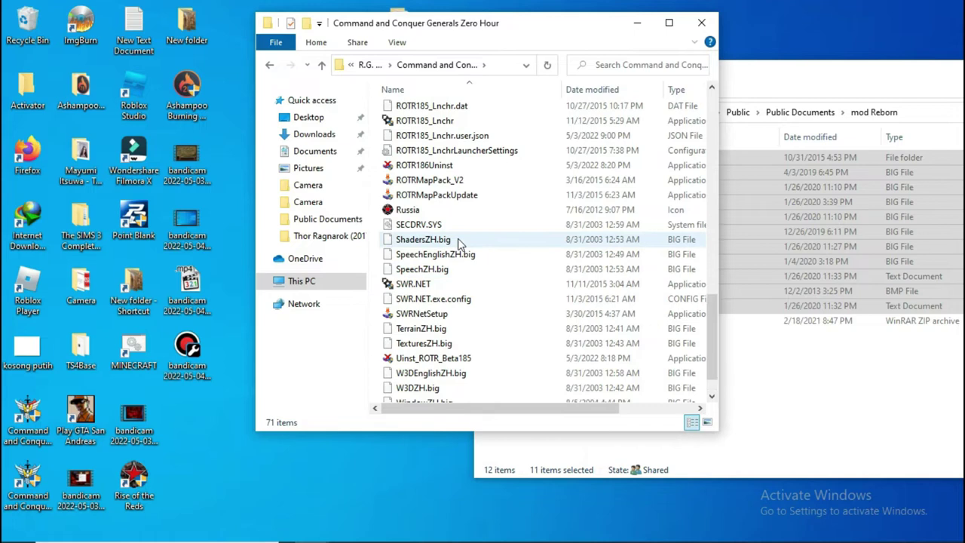
pyautogui.scroll(1, 460, 241)
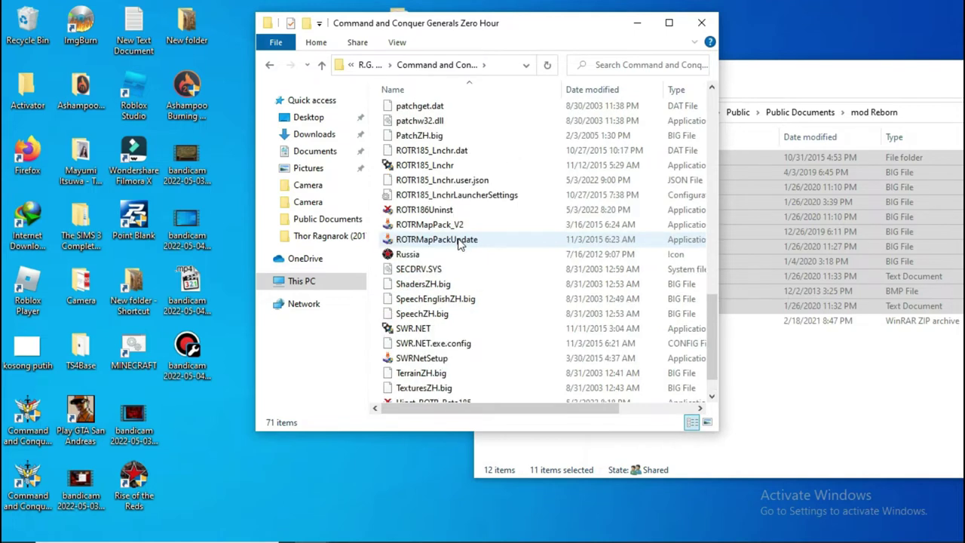
pyautogui.scroll(6, 462, 244)
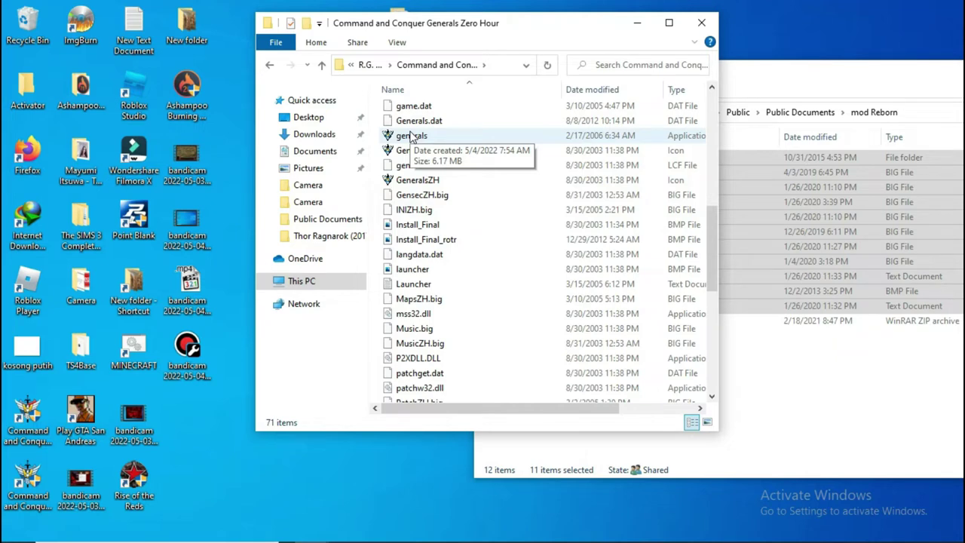
pyautogui.click(413, 136)
pyautogui.rightClick(414, 136)
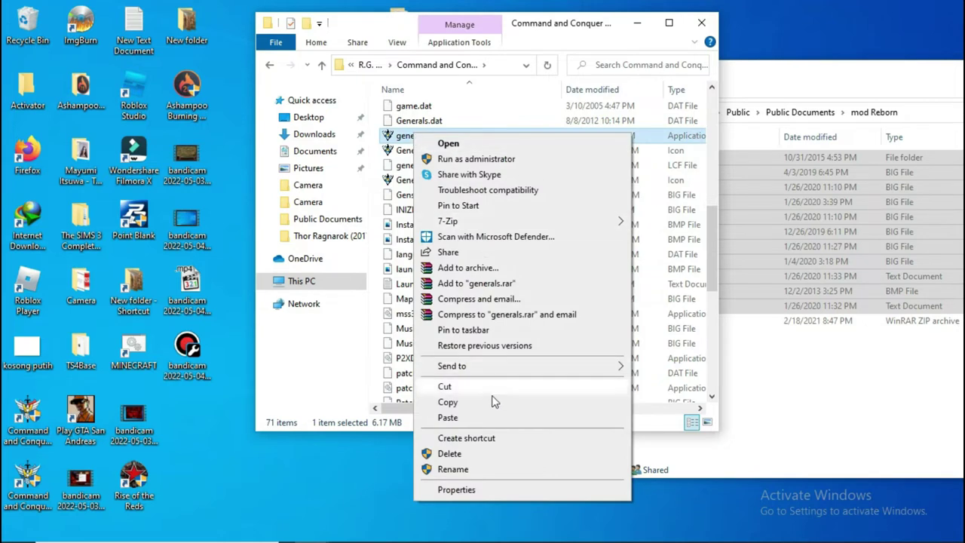
pyautogui.moveTo(489, 369)
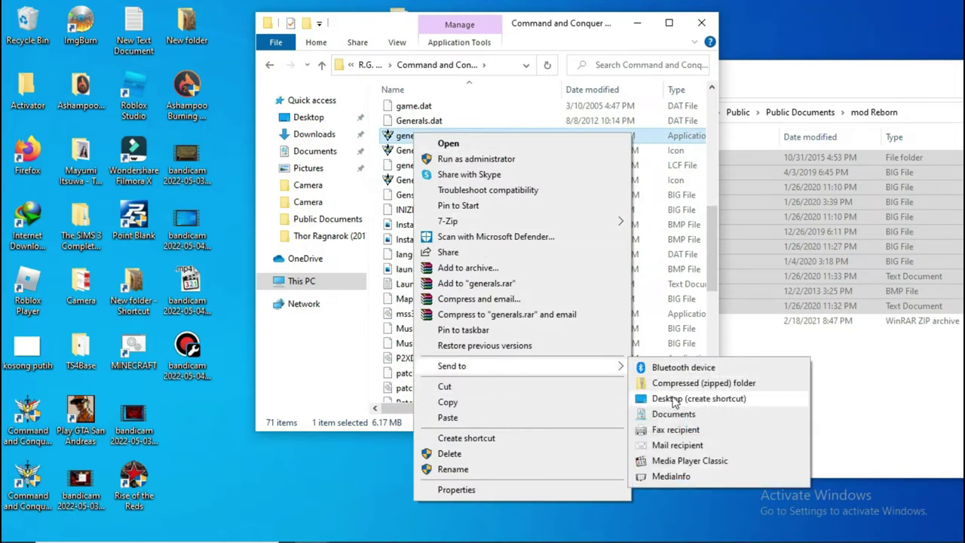
pyautogui.click(672, 399)
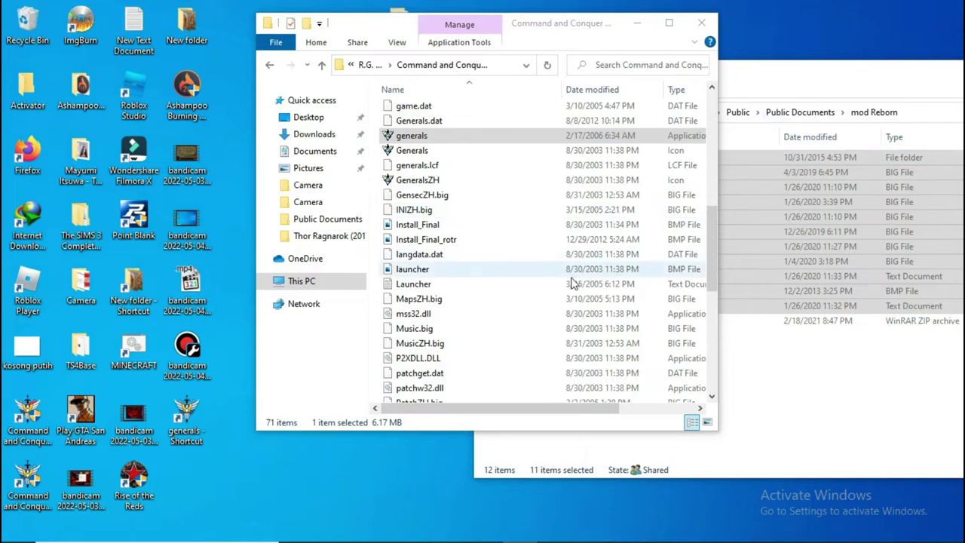
pyautogui.scroll(-3, 572, 282)
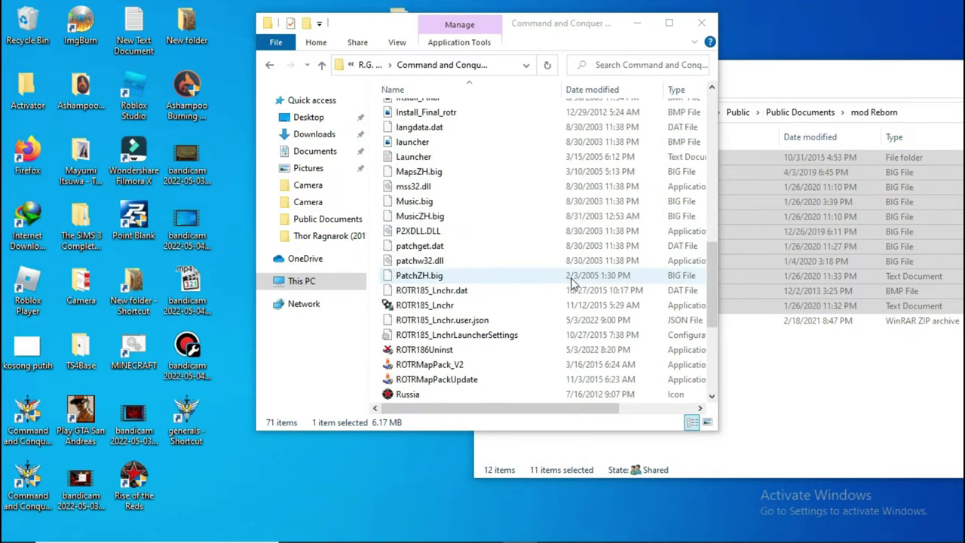
pyautogui.scroll(-1, 572, 283)
pyautogui.scroll(-2, 572, 283)
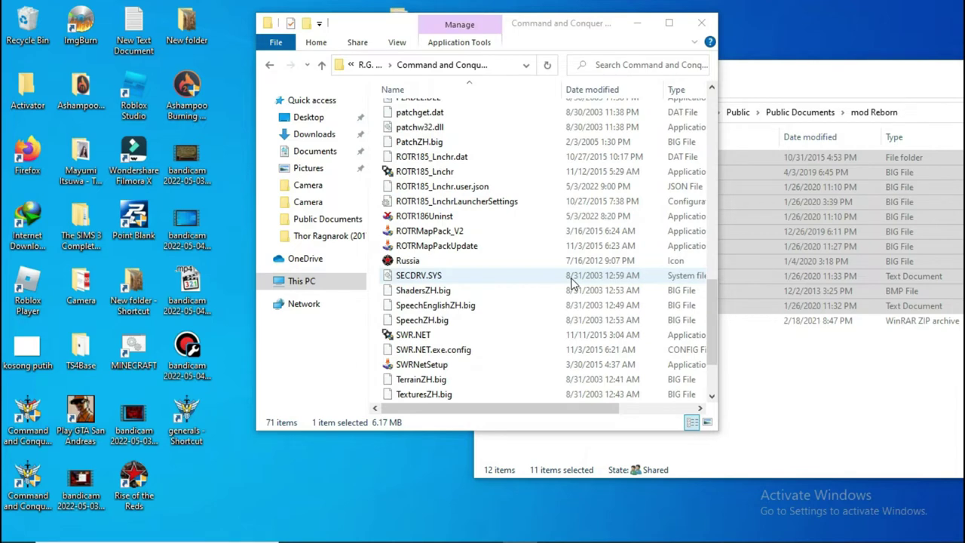
pyautogui.scroll(-2, 572, 282)
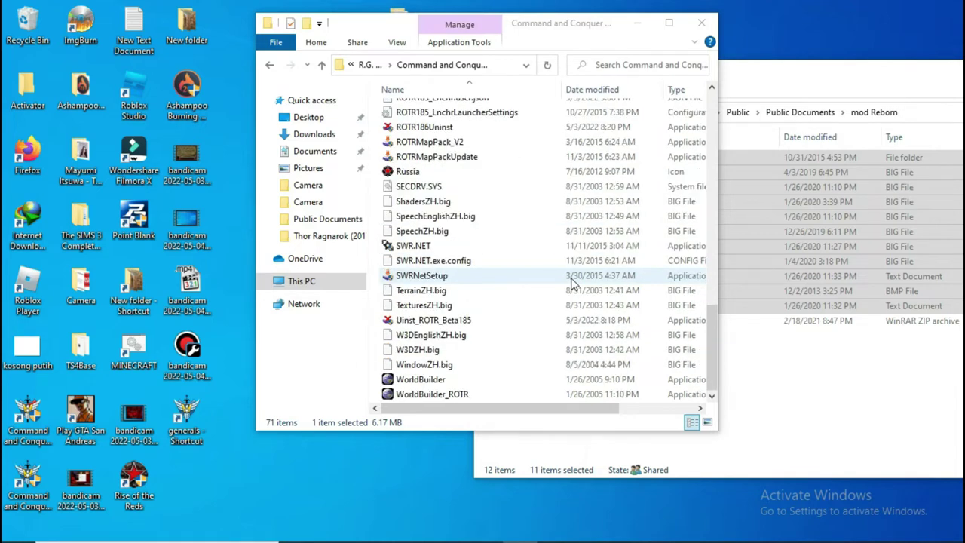
pyautogui.scroll(1, 571, 283)
pyautogui.scroll(15, 572, 283)
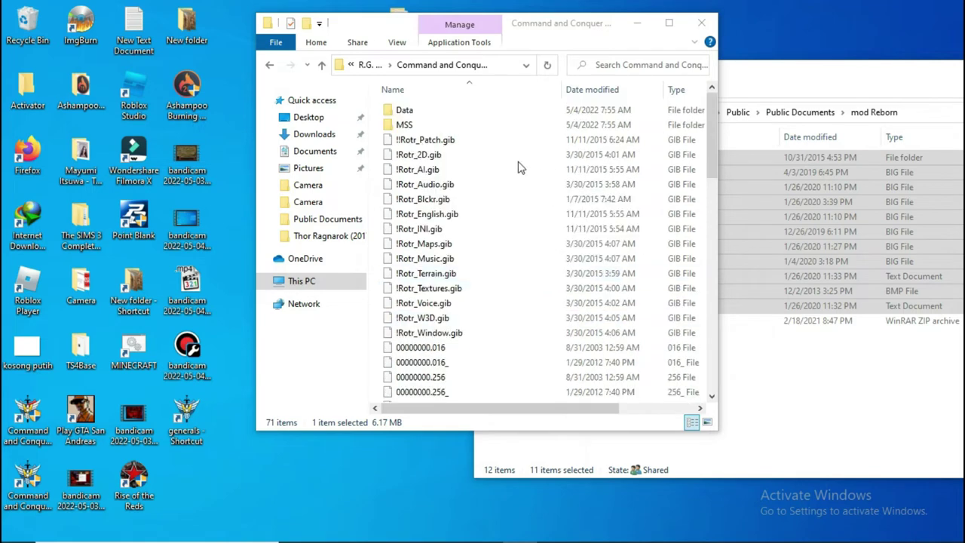
# Step: Close the game folder and mod Reborn windows and run the generals desktop shortcut as administrator
pyautogui.click(703, 24)
pyautogui.moveTo(846, 78); pyautogui.dragTo(655, 94)
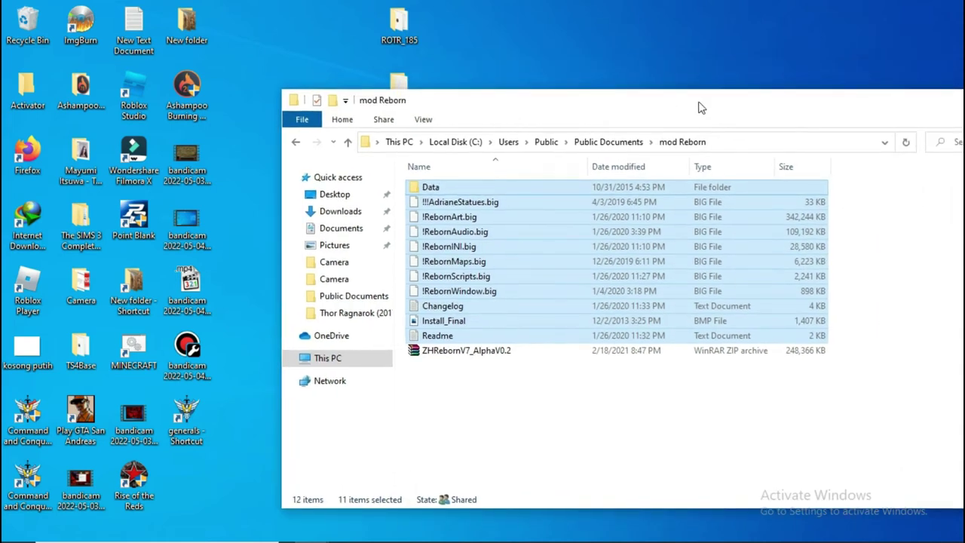
pyautogui.doubleClick(777, 100)
pyautogui.click(865, 79)
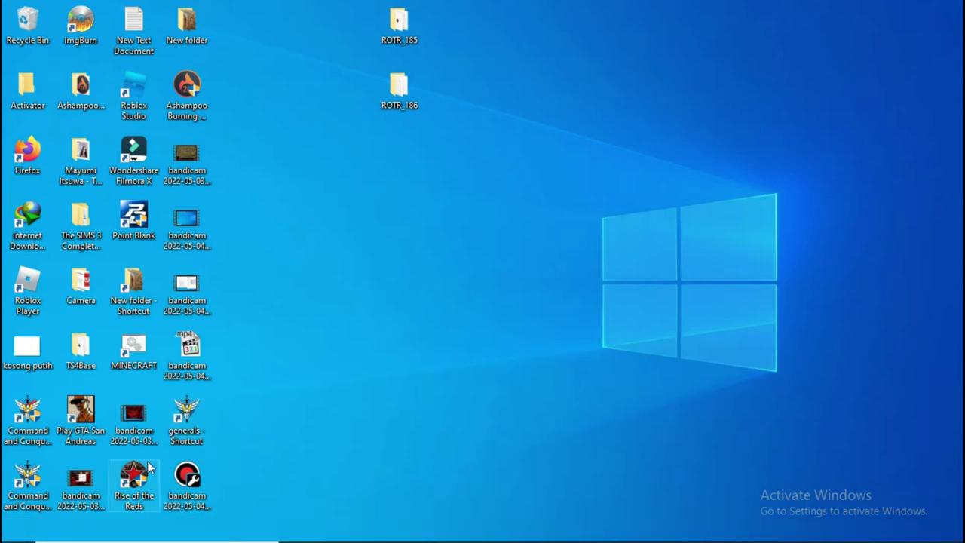
pyautogui.rightClick(183, 420)
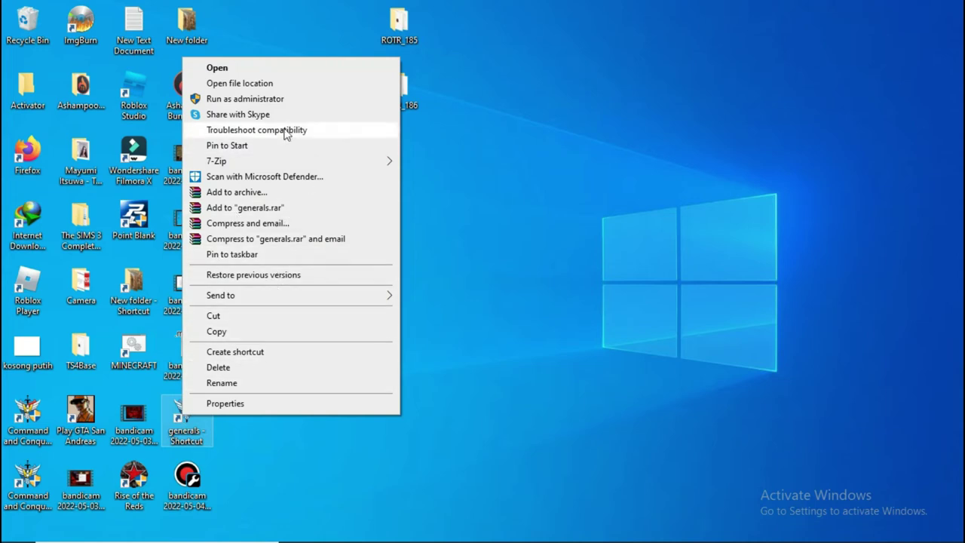
pyautogui.click(287, 102)
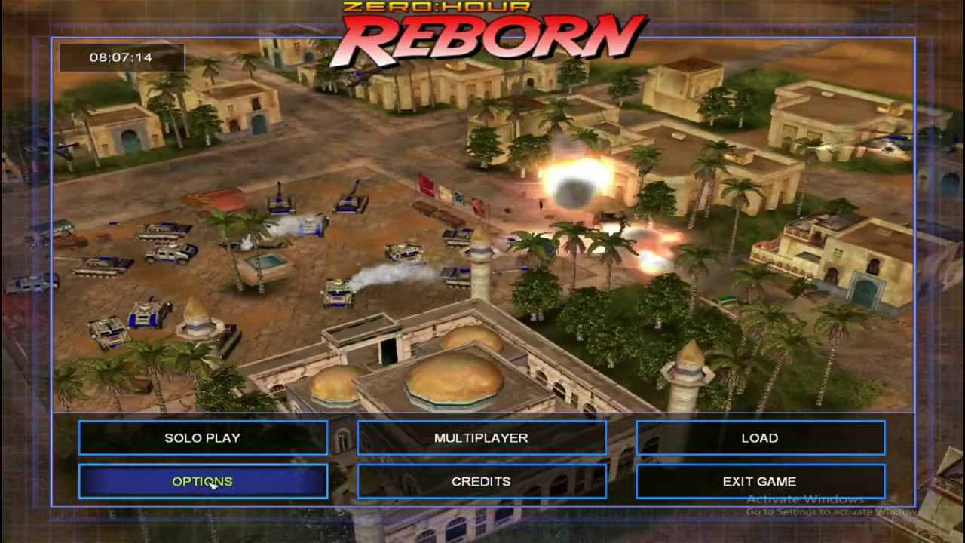
# Step: Look through the Reborn game's options, LAN lobby and solo play menus, and return to the main menu
pyautogui.click(241, 477)
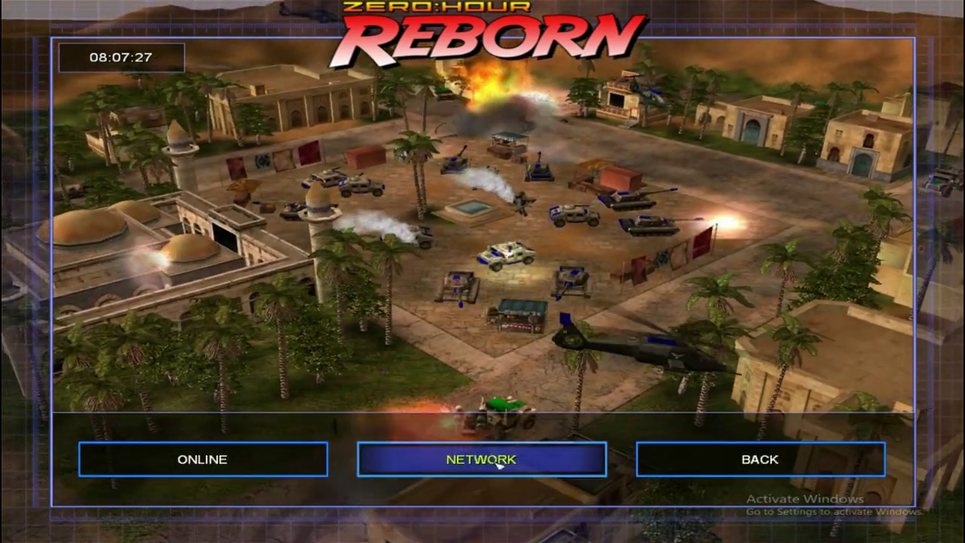
pyautogui.click(497, 465)
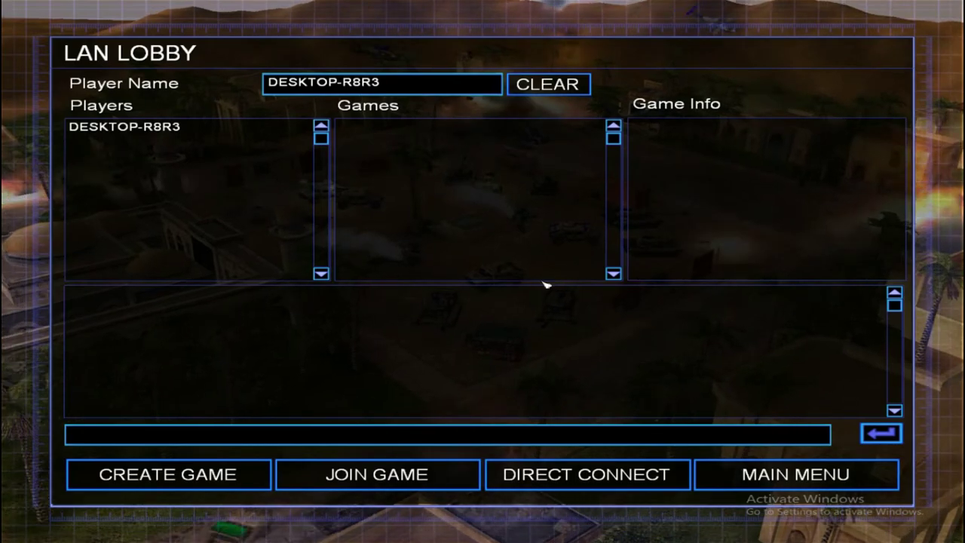
pyautogui.click(809, 473)
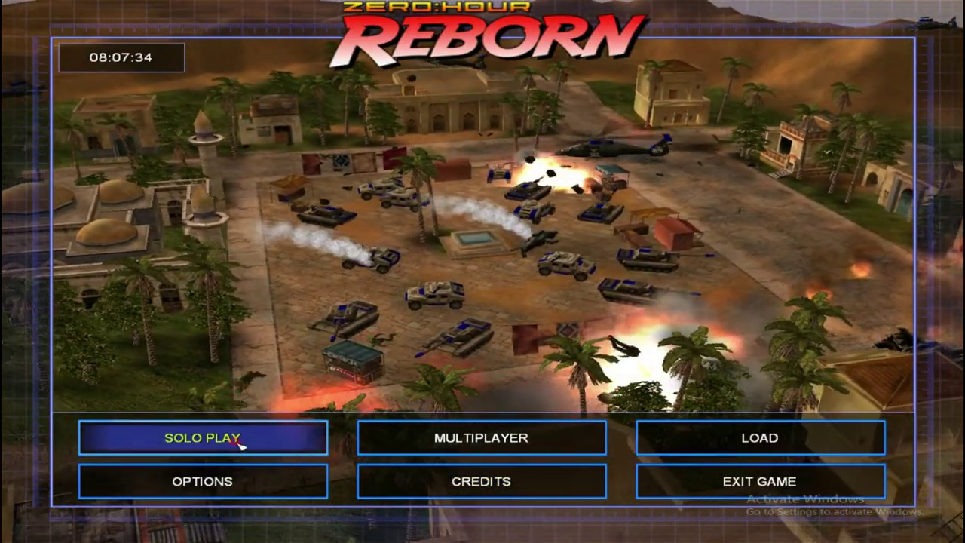
pyautogui.click(243, 444)
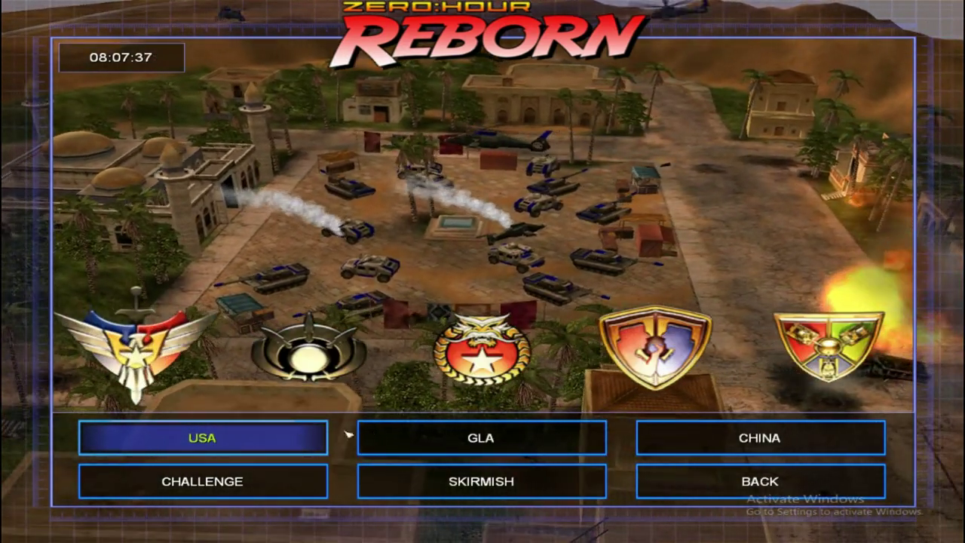
pyautogui.click(749, 483)
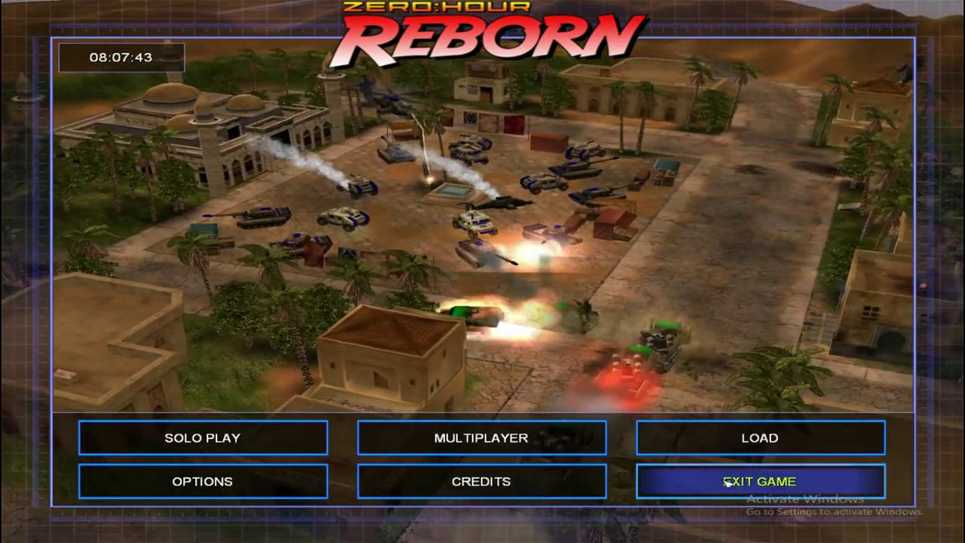
# Step: Exit the Zero Hour Reborn game, allow generals through the firewall on private networks and refresh the desktop
pyautogui.click(647, 465)
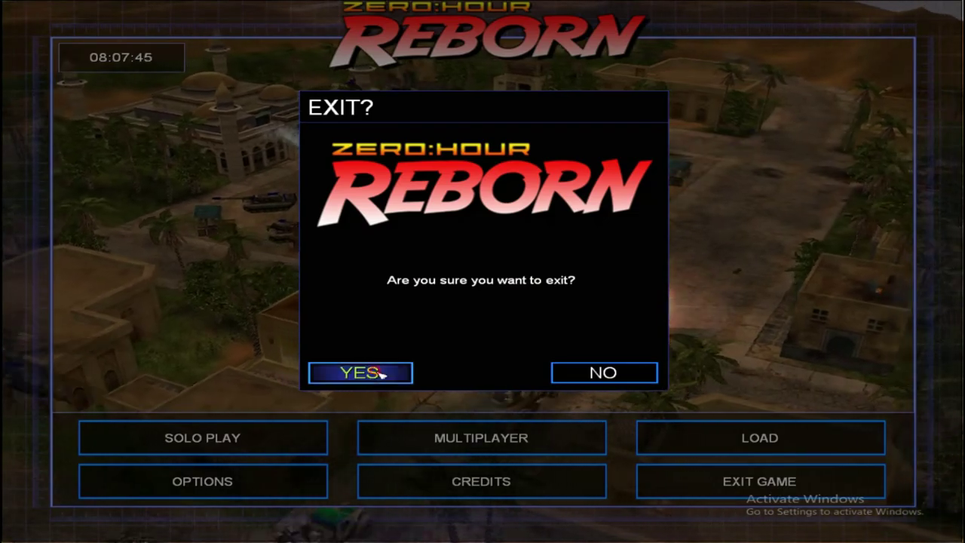
pyautogui.click(383, 370)
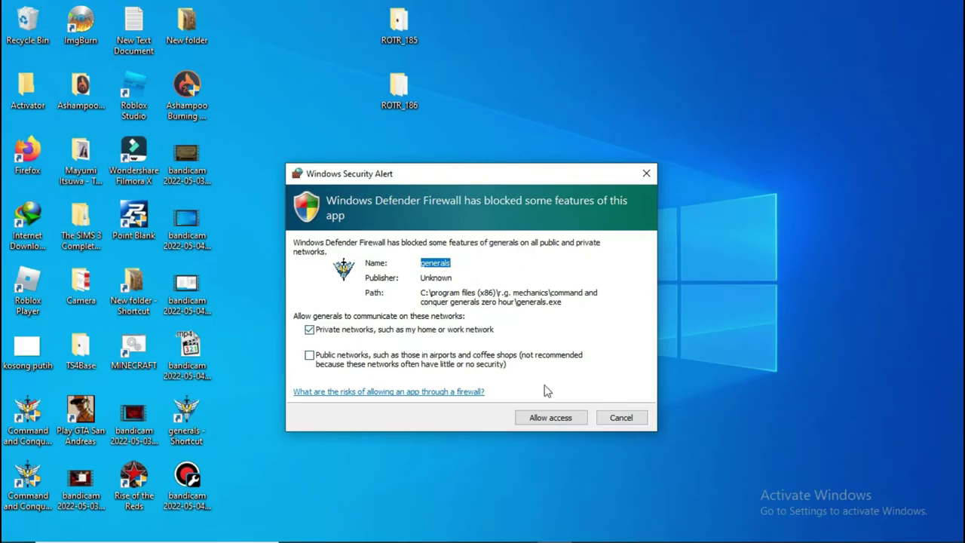
pyautogui.click(560, 422)
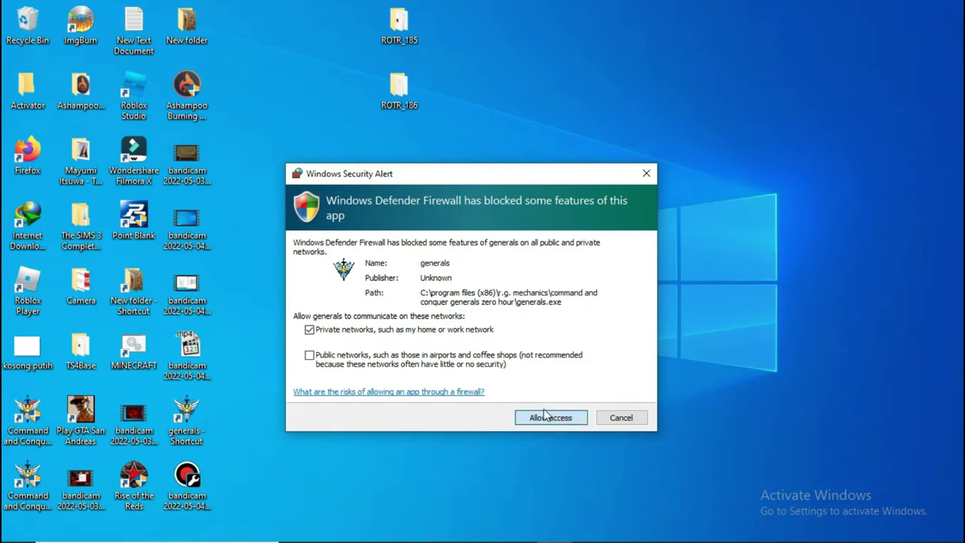
pyautogui.click(546, 420)
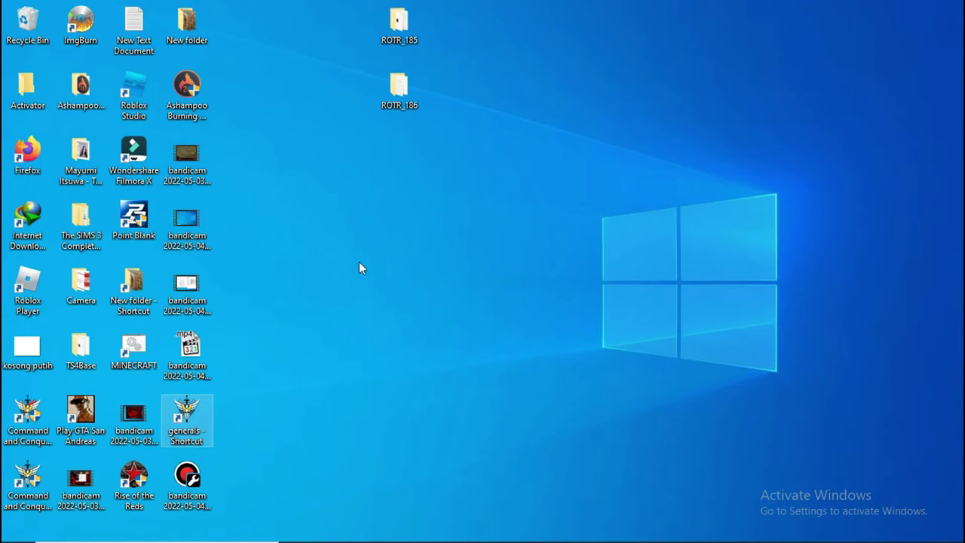
pyautogui.rightClick(396, 197)
pyautogui.click(476, 263)
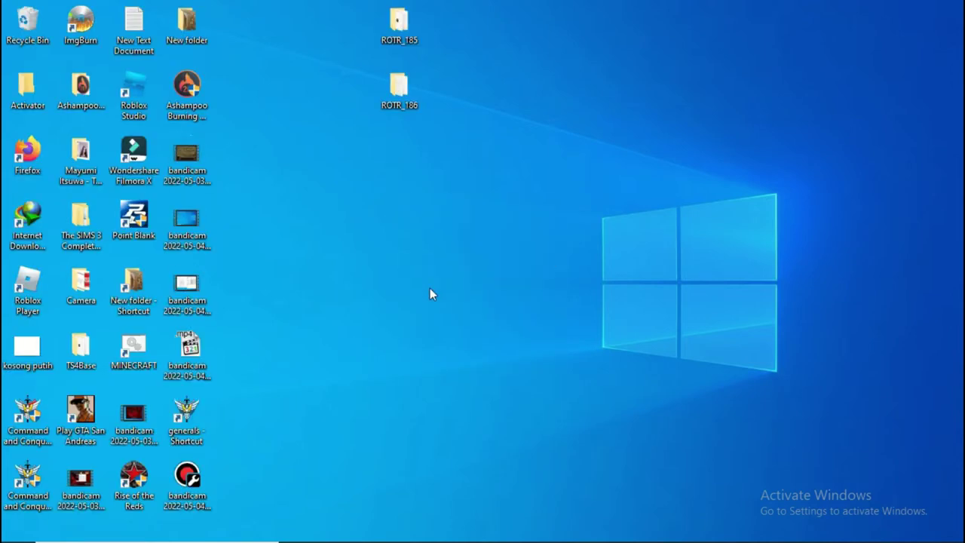
# Step: Run the Rise of the Reds desktop shortcut as administrator and launch the game from its launcher
pyautogui.rightClick(130, 480)
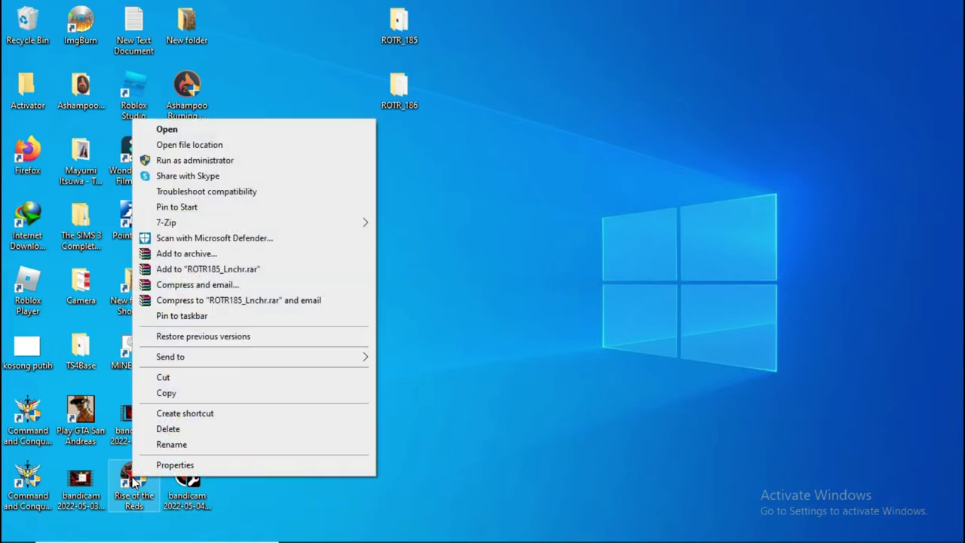
pyautogui.click(238, 162)
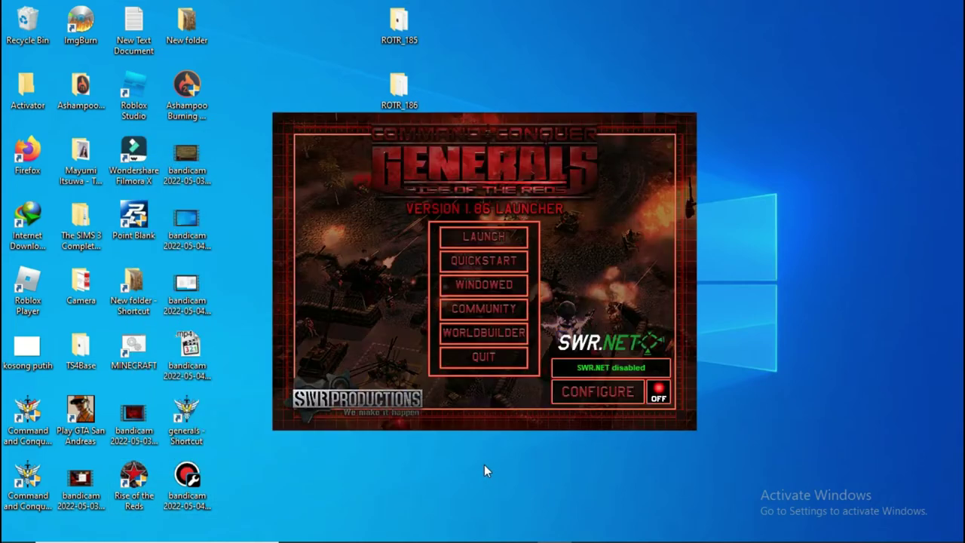
pyautogui.click(485, 239)
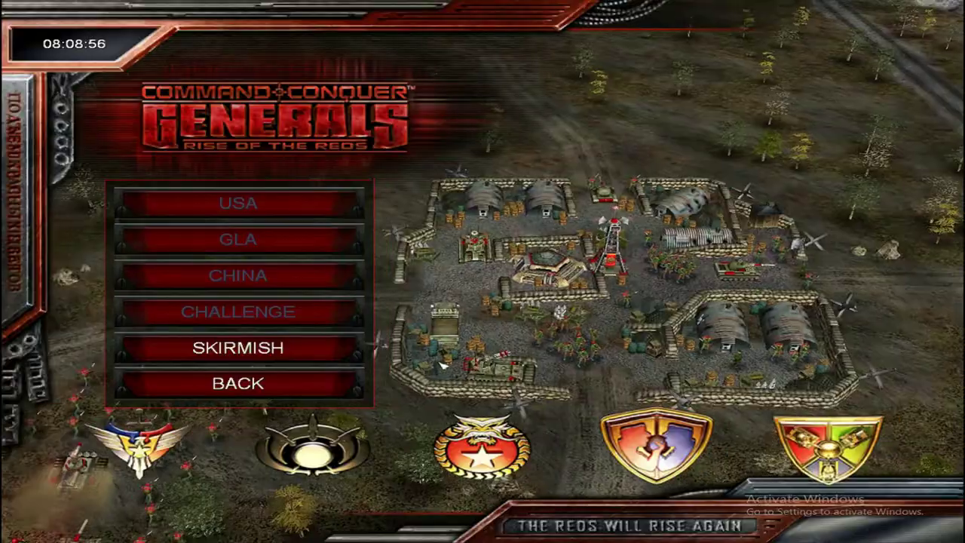
# Step: Set up a skirmish on the Conflict Africa [ROTR] map with Russia as the player's army
pyautogui.click(237, 348)
pyautogui.click(799, 264)
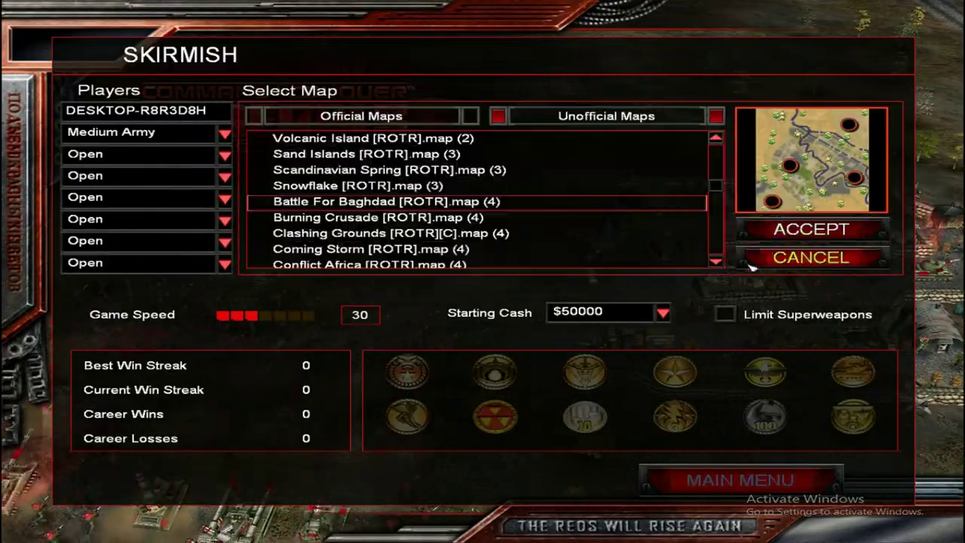
pyautogui.scroll(-2, 362, 219)
pyautogui.click(362, 233)
pyautogui.click(362, 217)
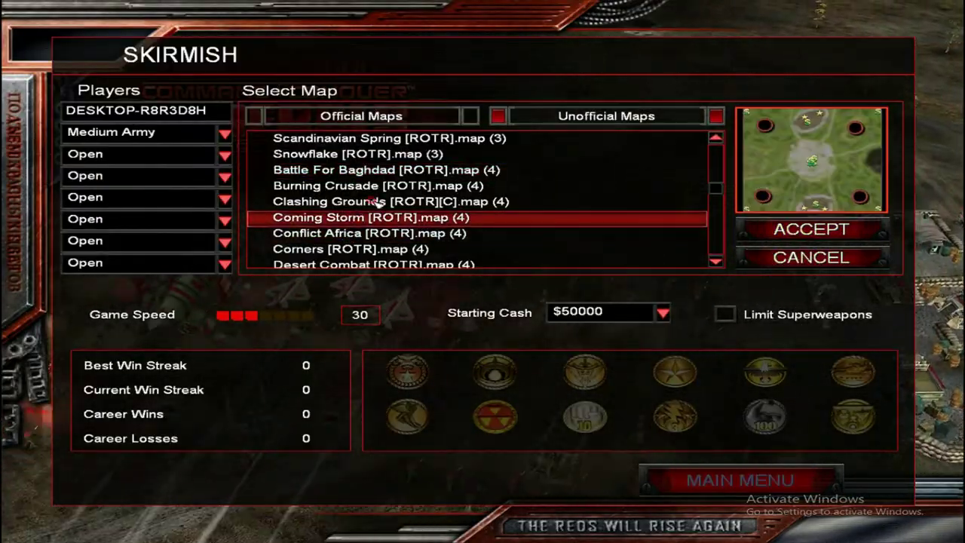
pyautogui.click(358, 185)
pyautogui.click(354, 249)
pyautogui.doubleClick(345, 230)
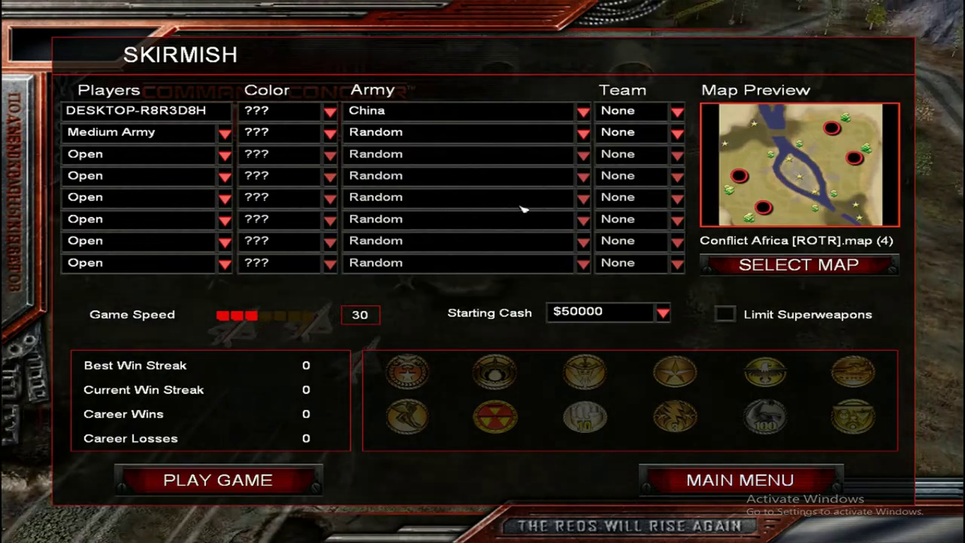
pyautogui.click(583, 111)
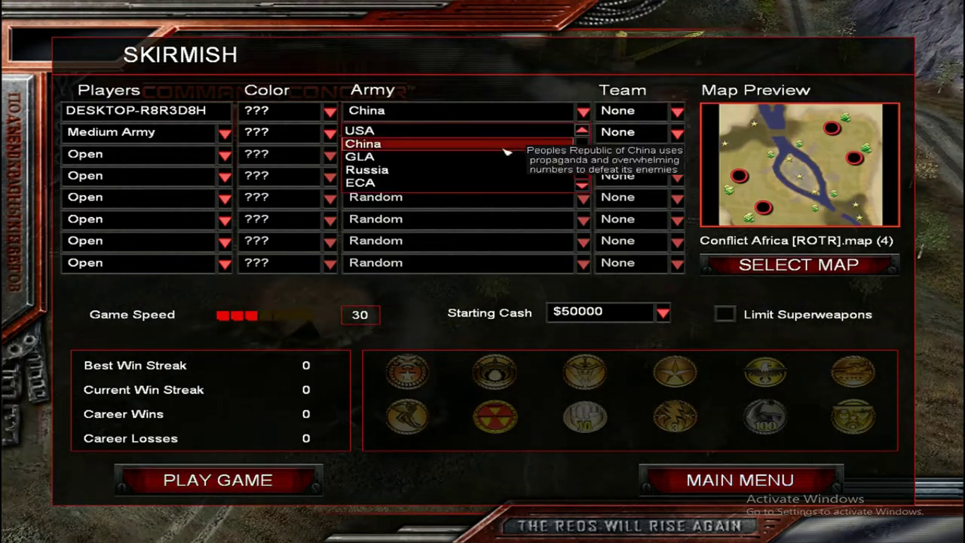
pyautogui.click(393, 168)
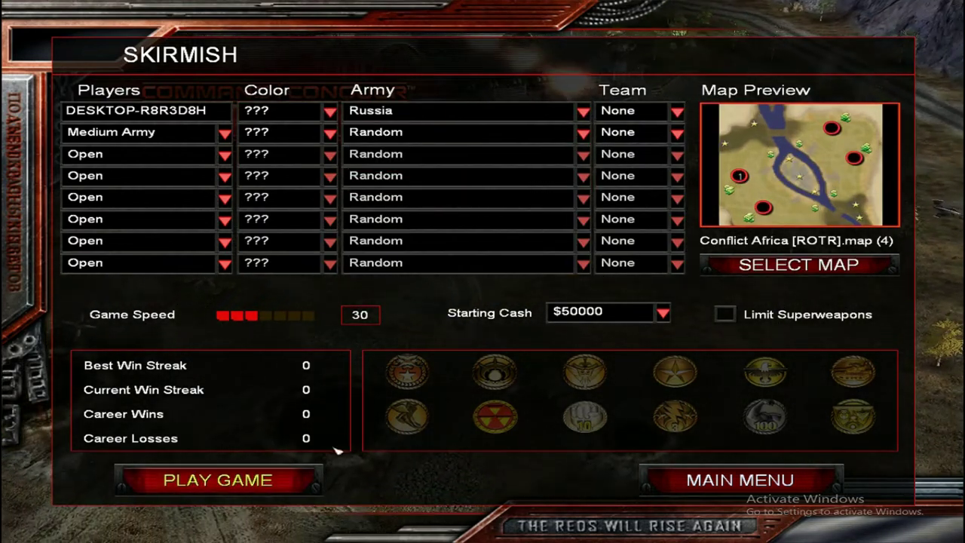
# Step: Start the skirmish and have the construction crane by the command center place a structure on the open ground nearby
pyautogui.click(287, 481)
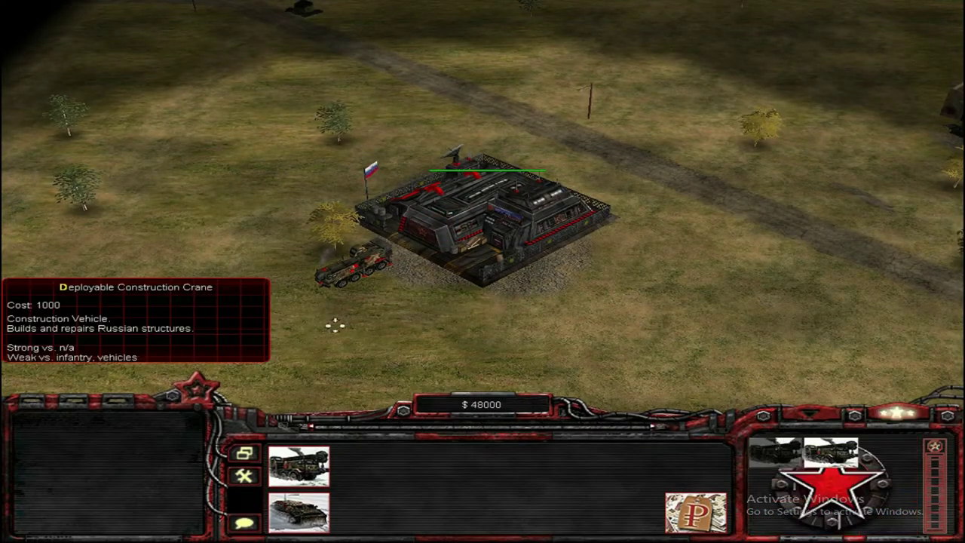
pyautogui.click(350, 264)
pyautogui.click(298, 513)
pyautogui.click(144, 253)
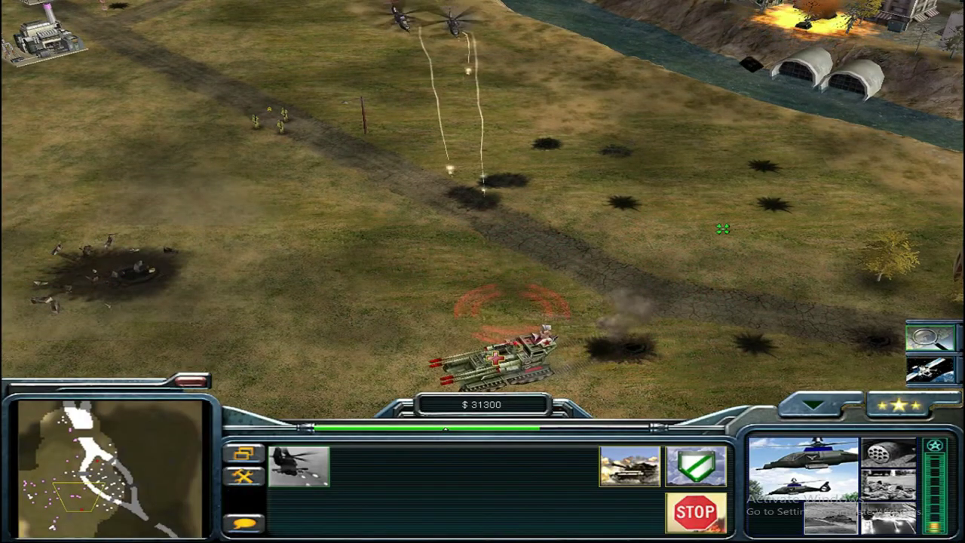
# Step: Review the available general's promotions and return to the battlefield
pyautogui.click(897, 405)
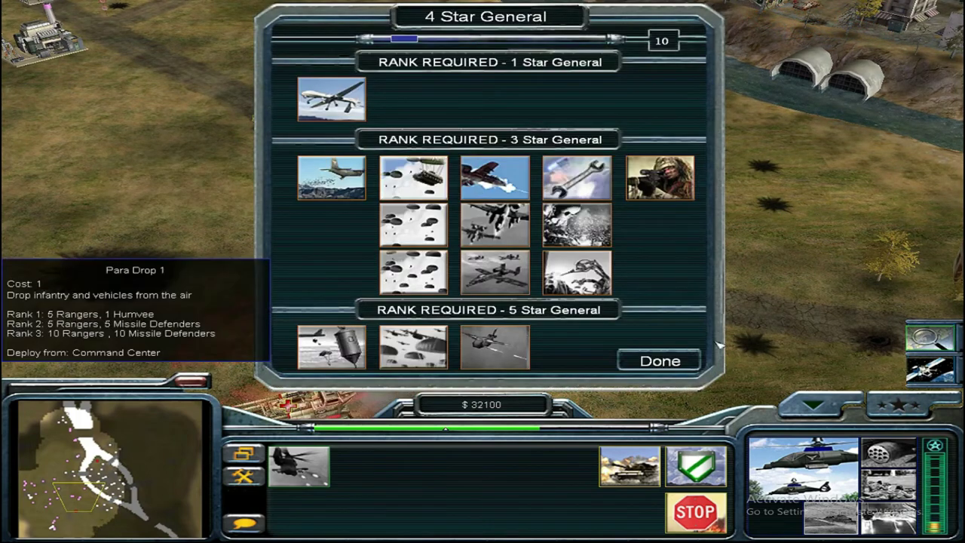
pyautogui.click(645, 355)
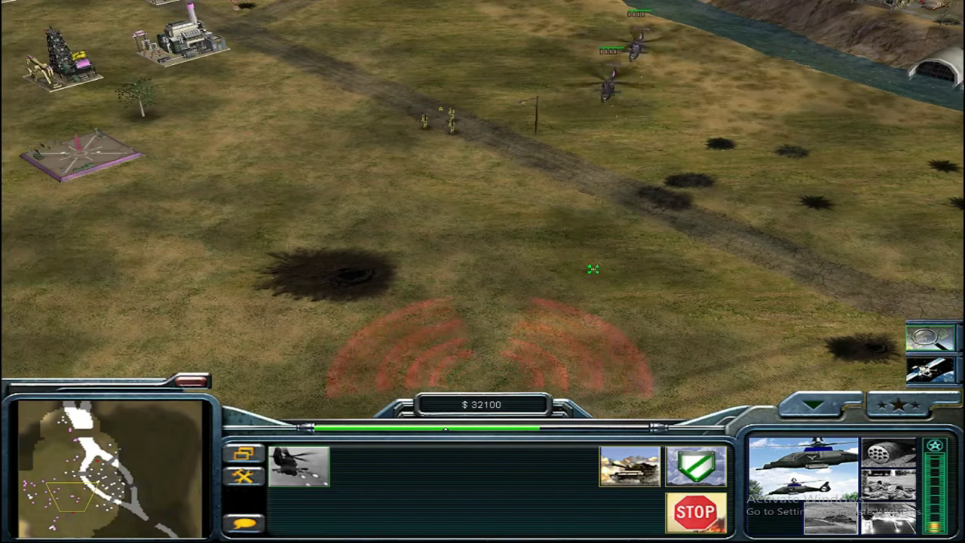
# Step: Deselect the Comanches, buy the Rocket Pods upgrade at the airfield, and return to the Comanches' combat area
pyautogui.press('Down')
pyautogui.press('Left')
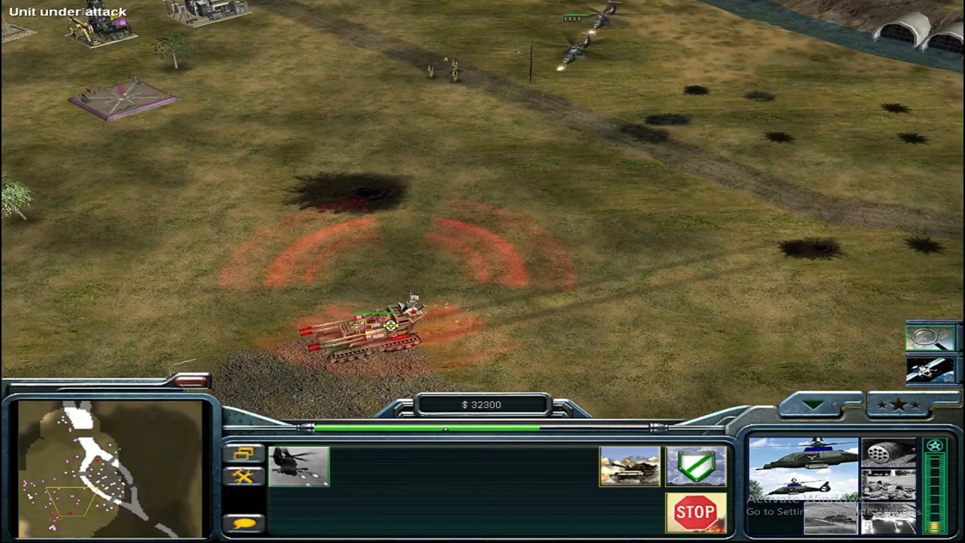
pyautogui.rightClick(291, 302)
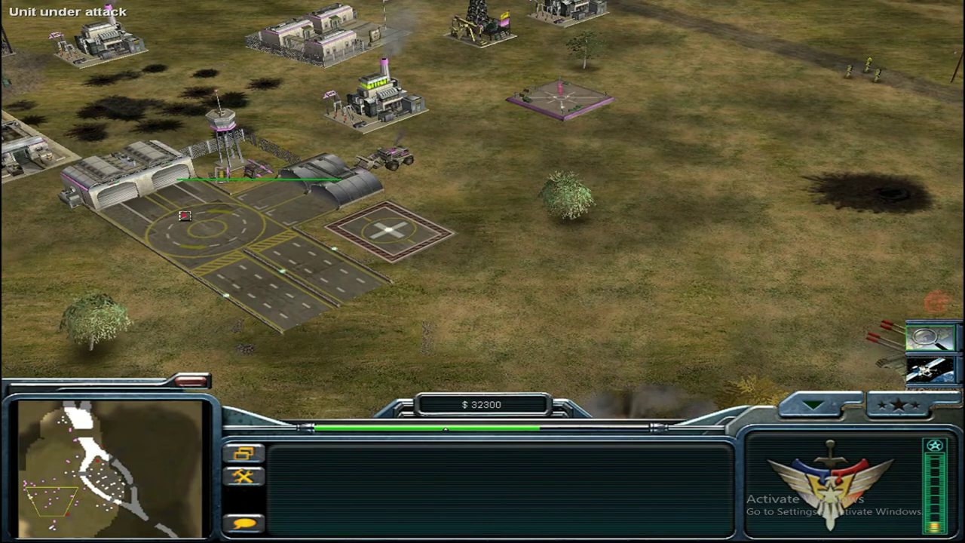
pyautogui.click(174, 208)
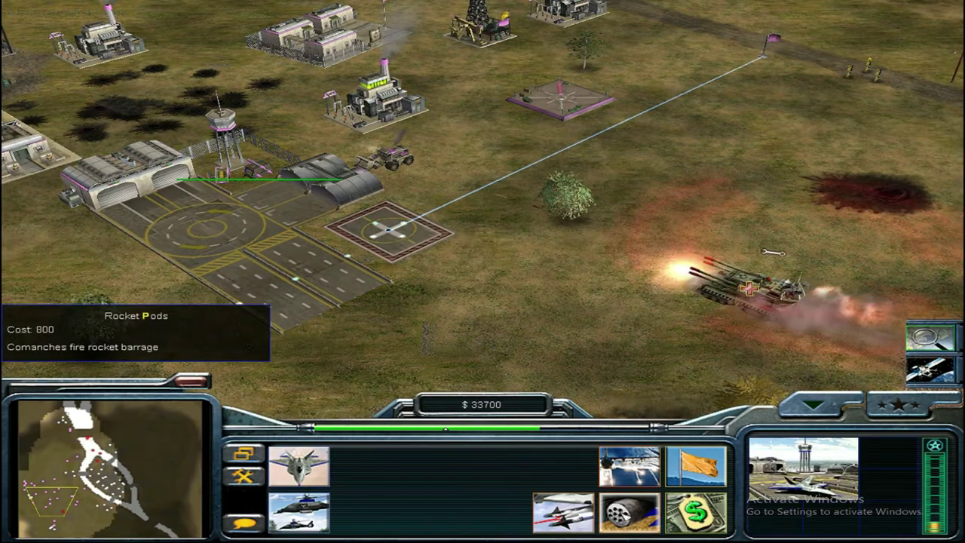
pyautogui.click(630, 513)
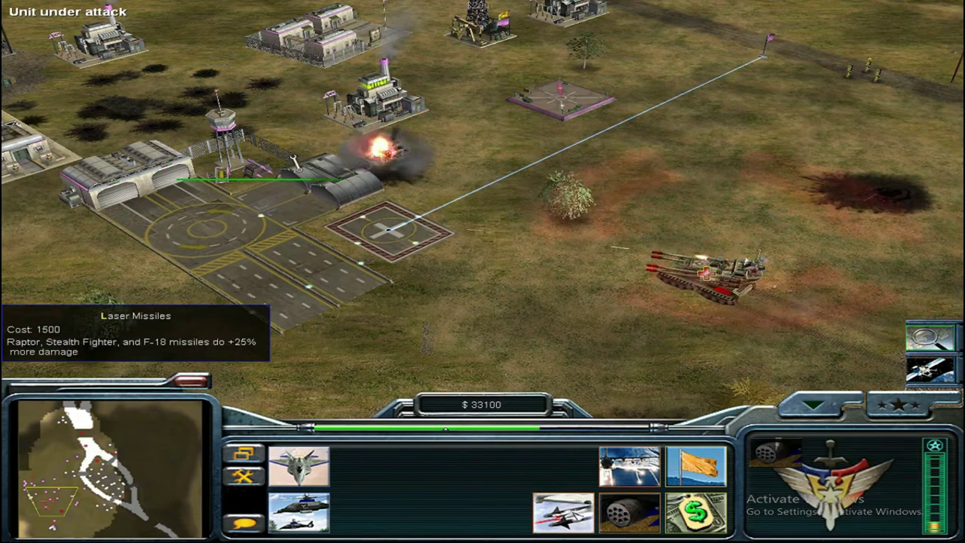
pyautogui.rightClick(470, 326)
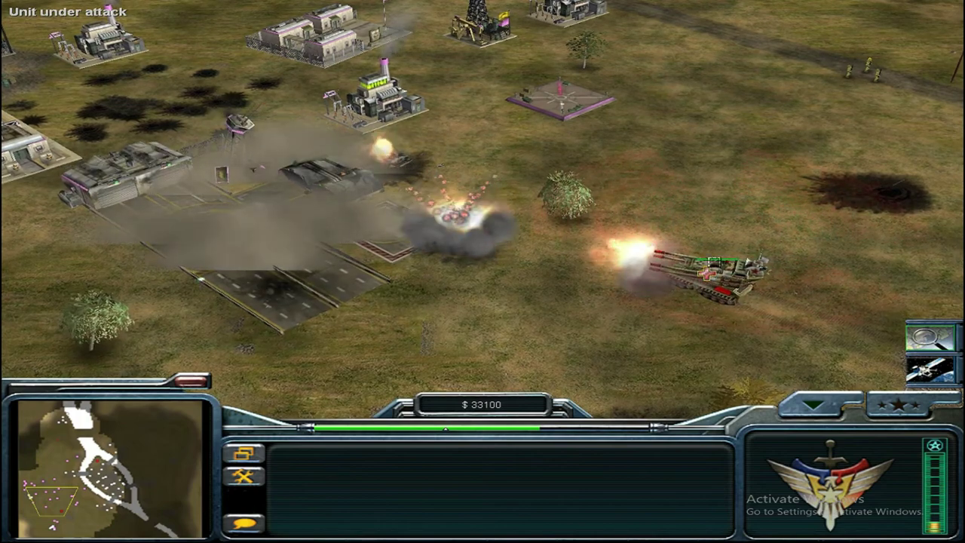
pyautogui.press('space')
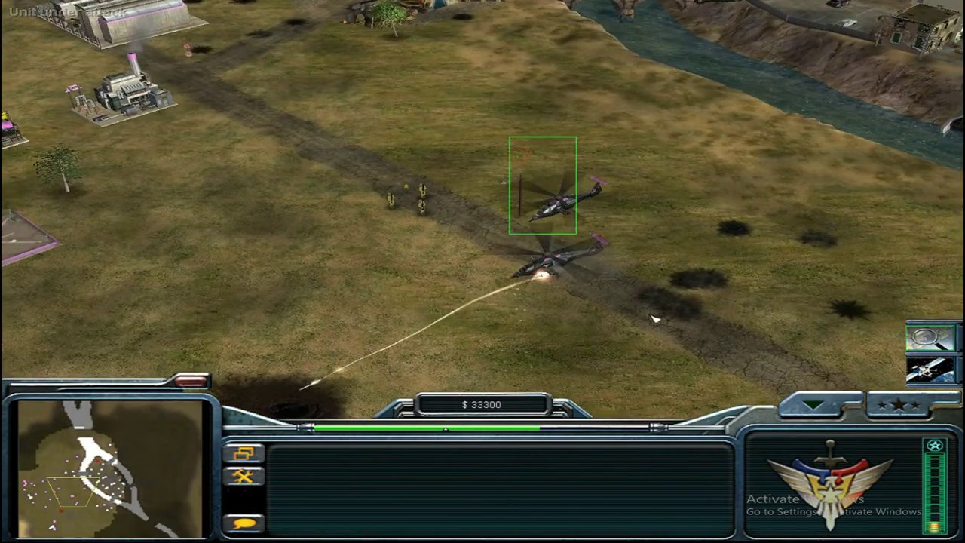